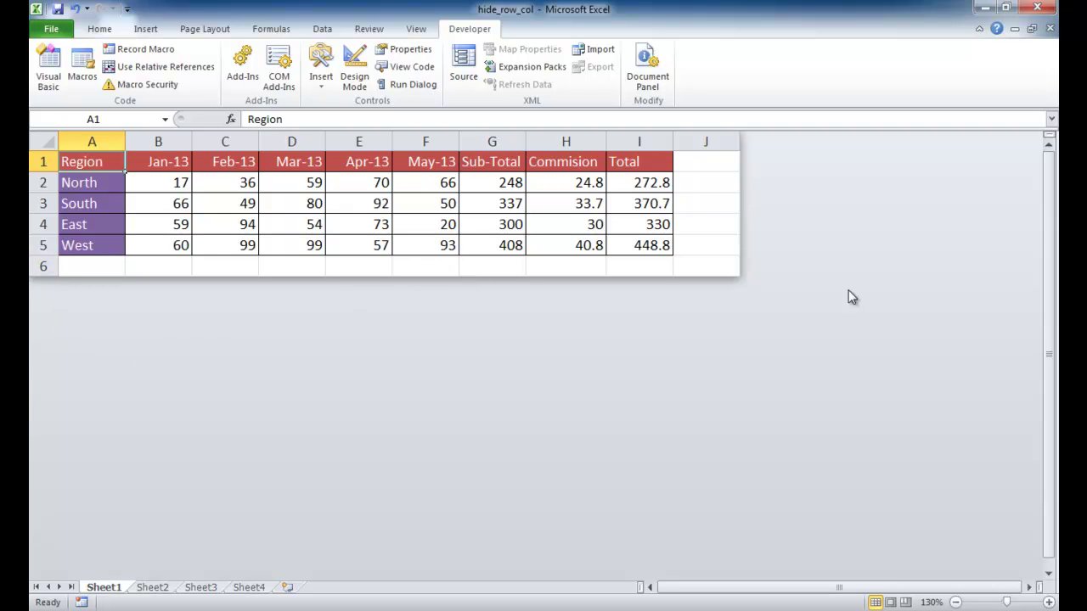
# Check how far Sheet1 extends in both directions, then inspect the North commission formula in H2.
pyautogui.click(1029, 588)
pyautogui.click(1029, 588)
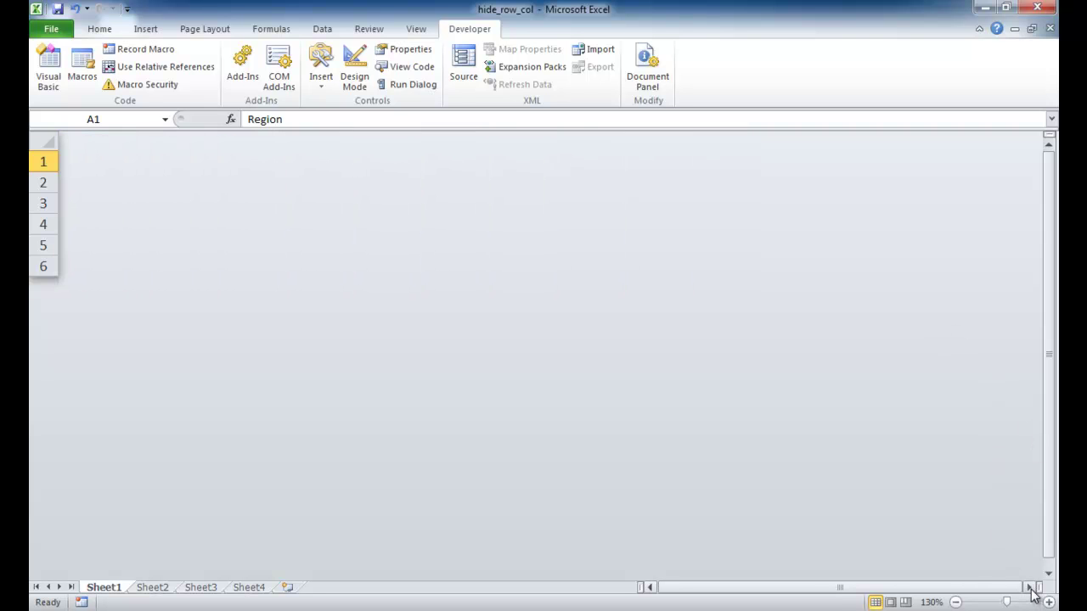
pyautogui.click(651, 588)
pyautogui.click(651, 588)
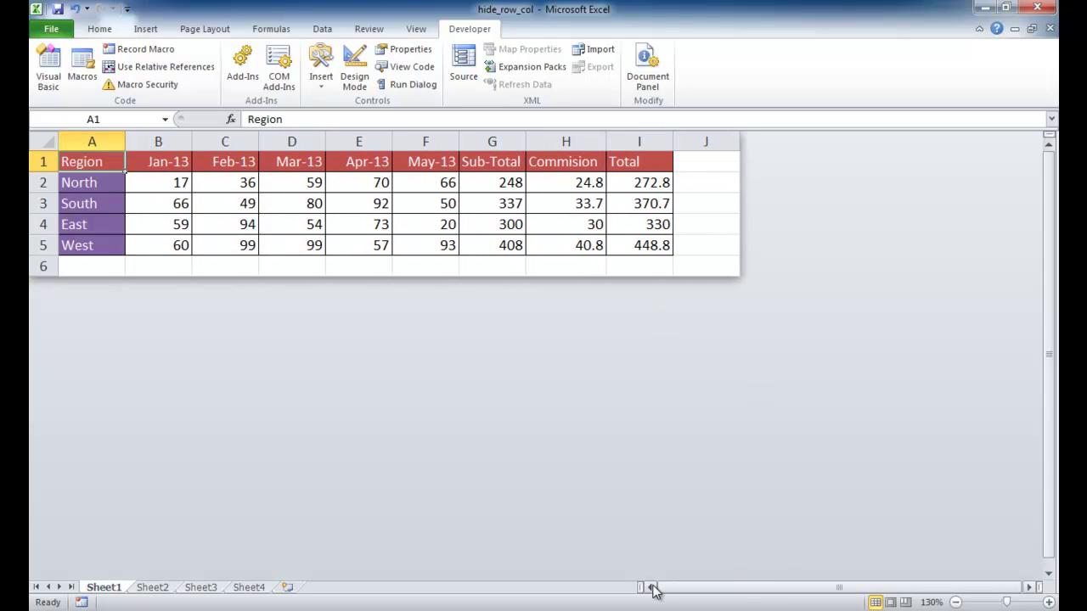
pyautogui.click(1049, 575)
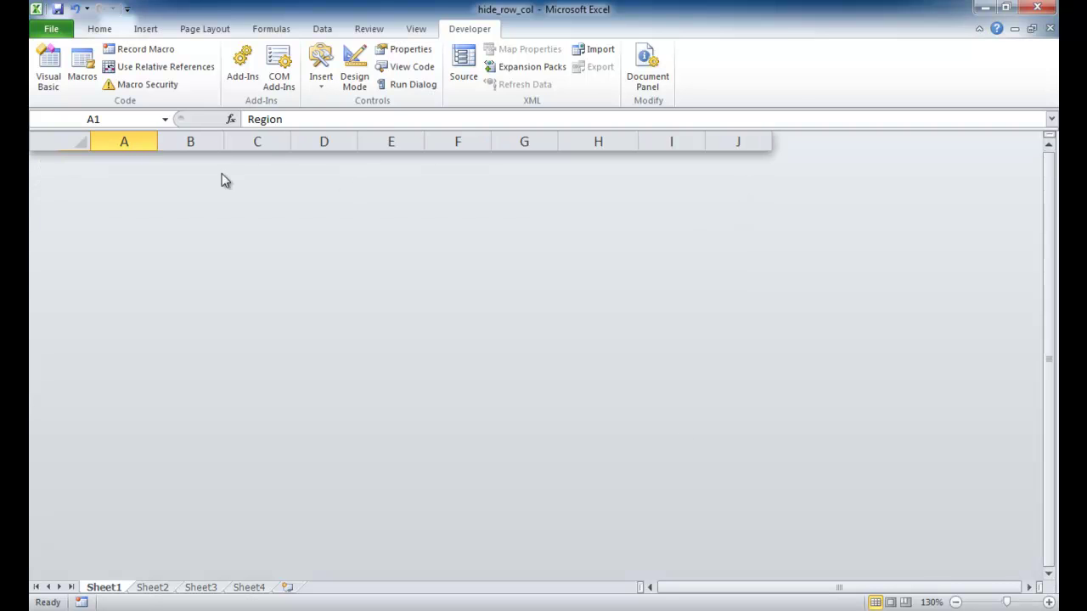
pyautogui.click(1050, 148)
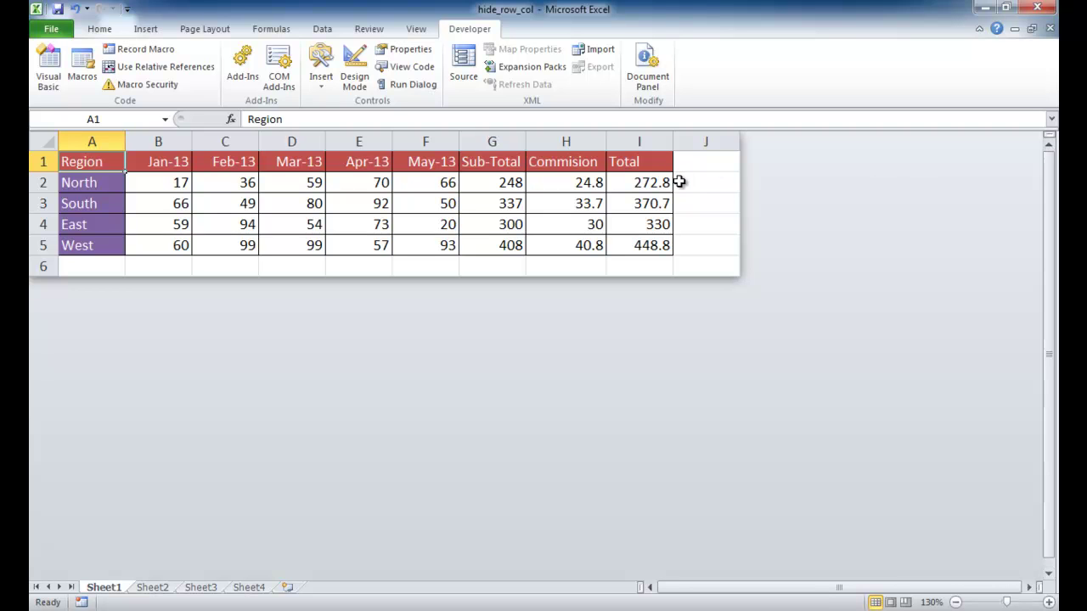
pyautogui.click(555, 185)
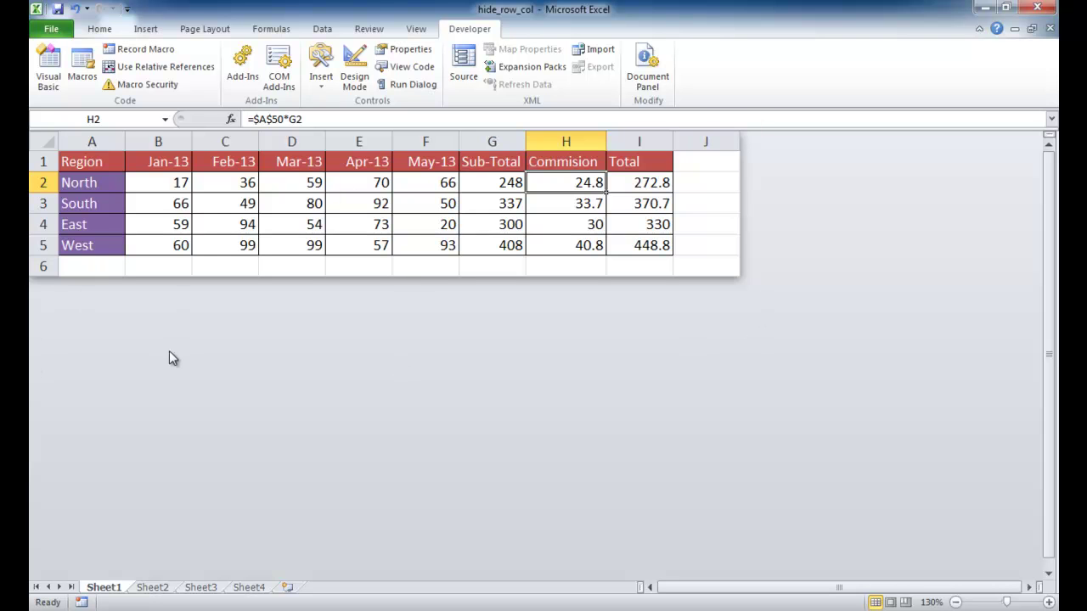
# Open Sheet2 and examine the rows below the table, moving from cell A22 down to A25.
pyautogui.click(154, 587)
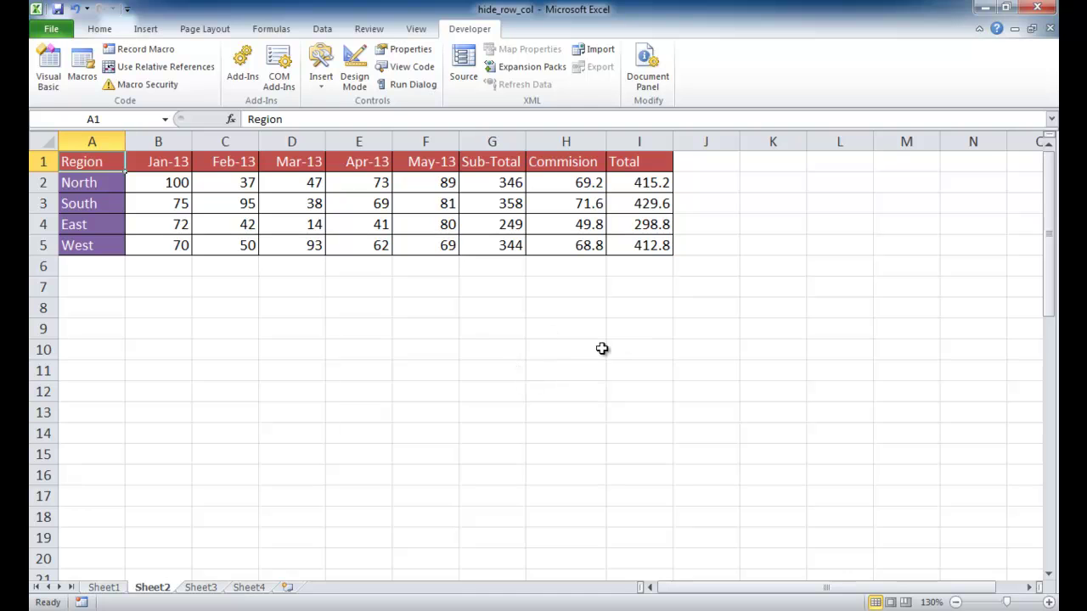
pyautogui.click(715, 168)
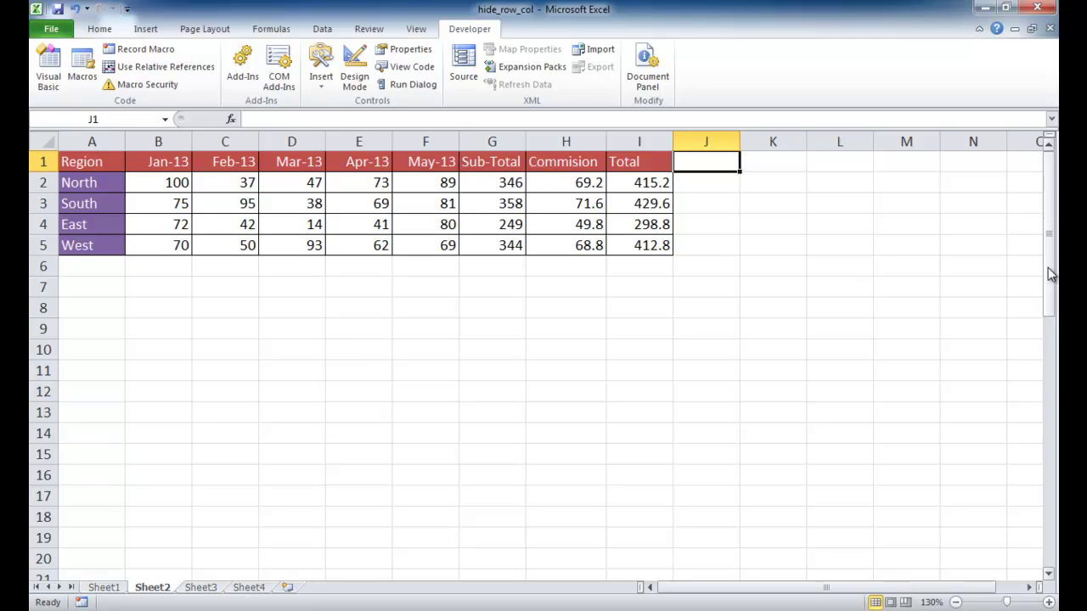
pyautogui.moveTo(1051, 274); pyautogui.dragTo(1053, 535)
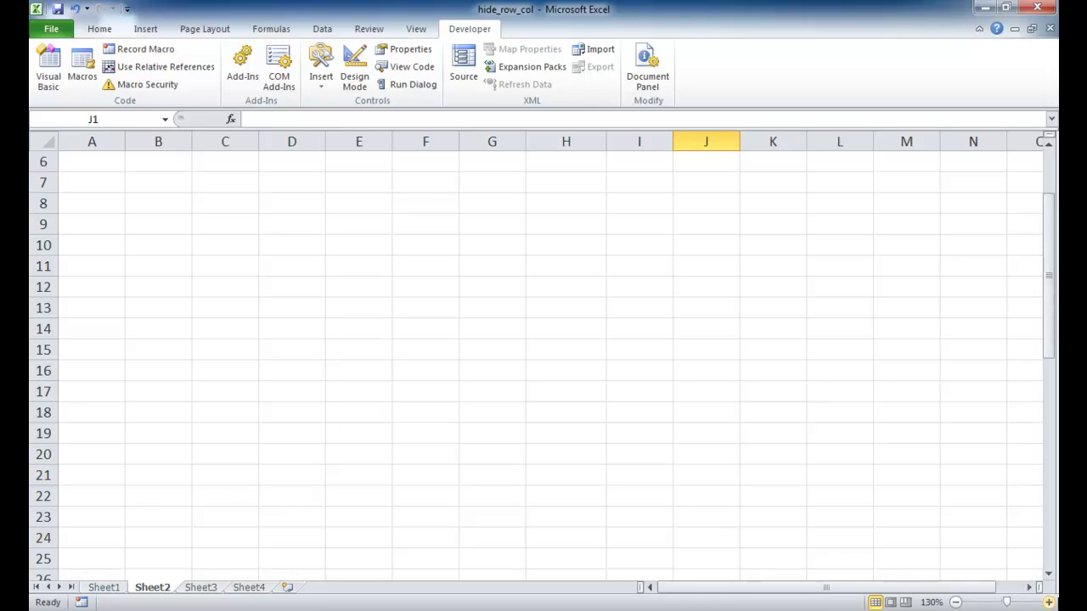
pyautogui.click(1050, 574)
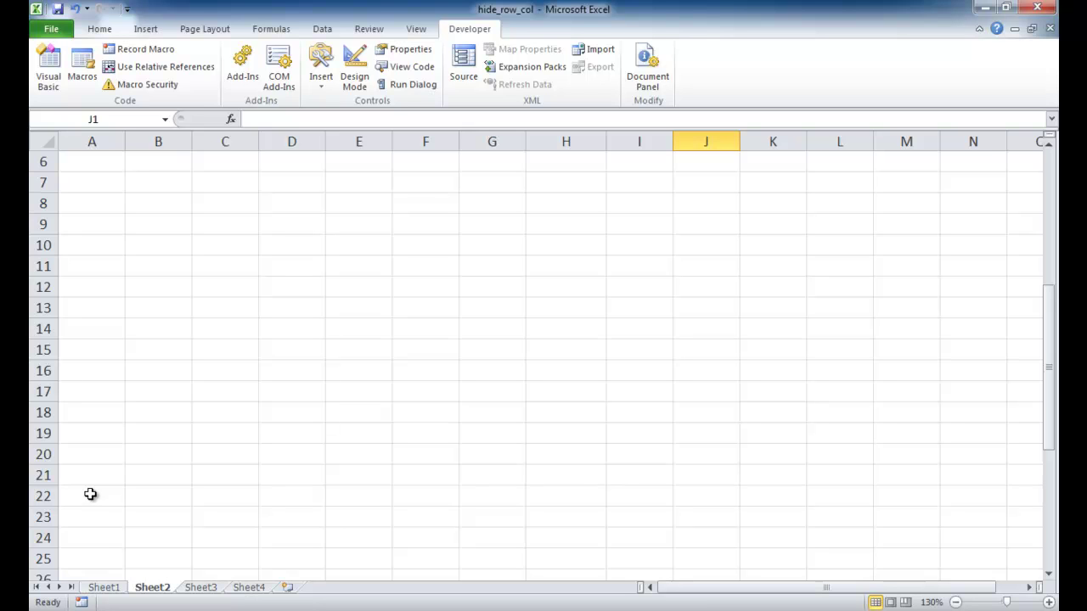
pyautogui.click(90, 495)
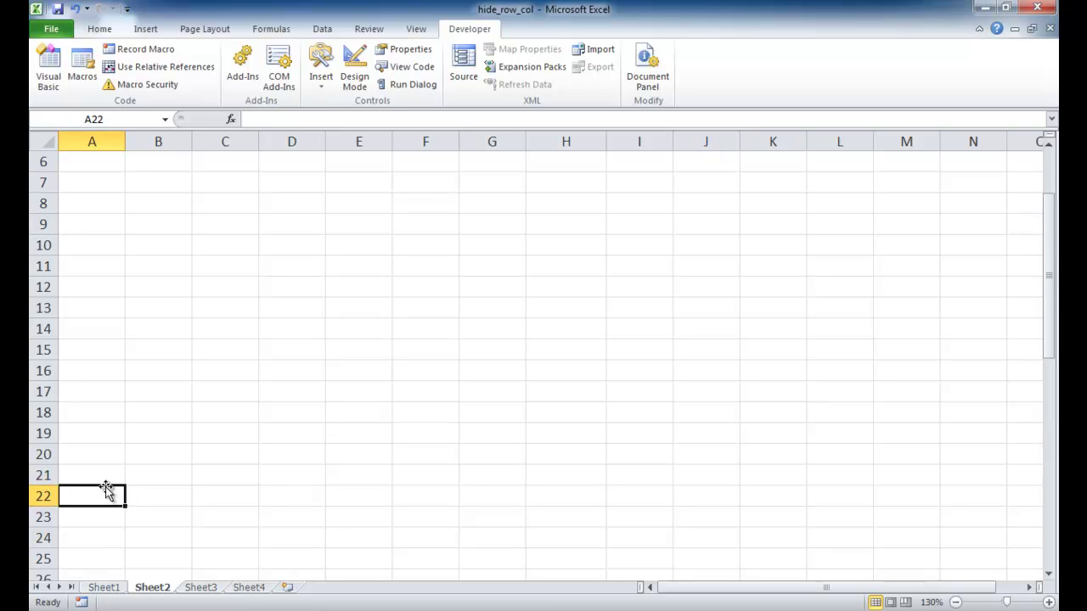
pyautogui.press('Down')
pyautogui.press('Down')
pyautogui.press('Down')
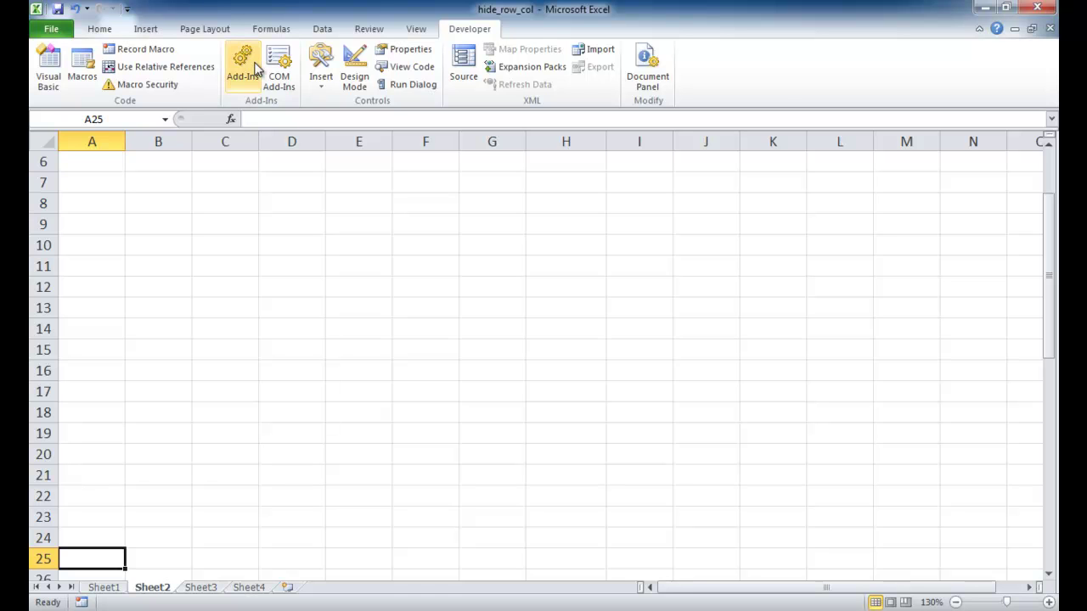
pyautogui.moveTo(1053, 234); pyautogui.dragTo(1044, 145)
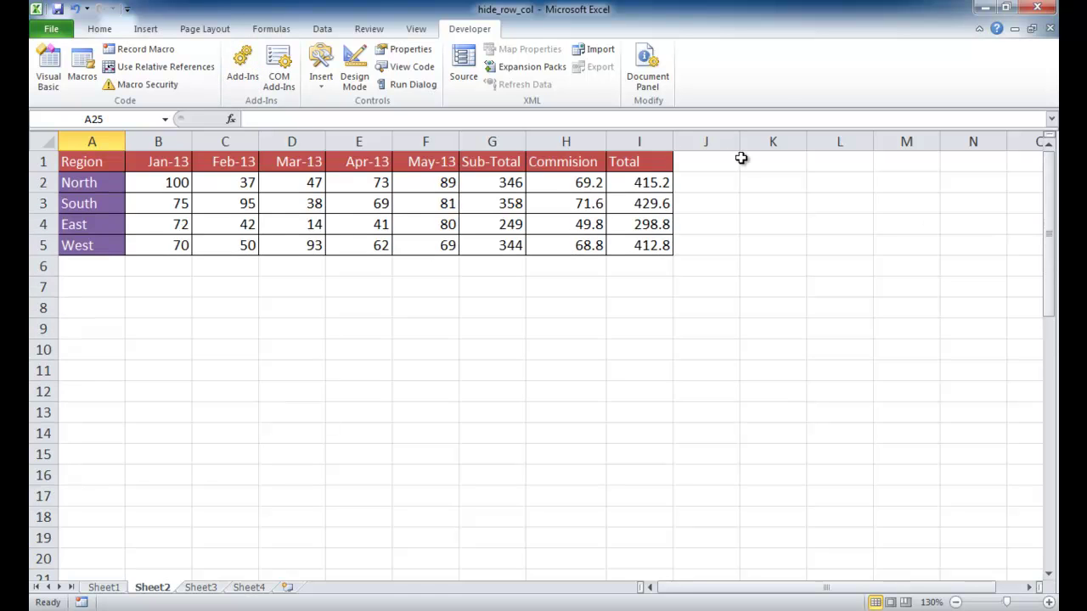
# Examine the columns beyond the table on Sheet2 by selecting cells K1, Y1 and Z1, and return to the table.
pyautogui.click(772, 161)
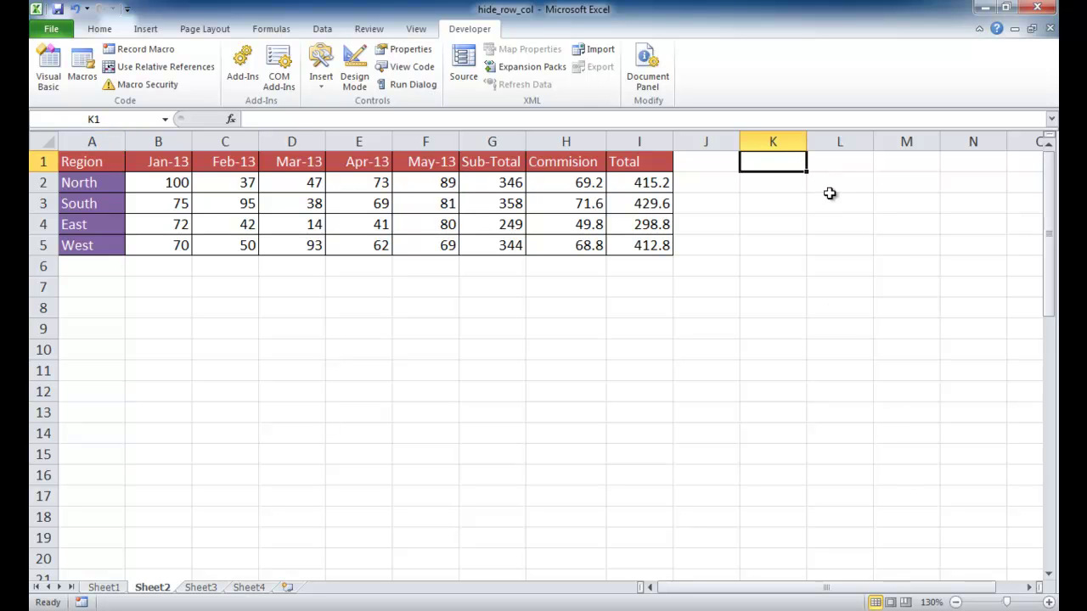
pyautogui.moveTo(945, 588); pyautogui.dragTo(1032, 592)
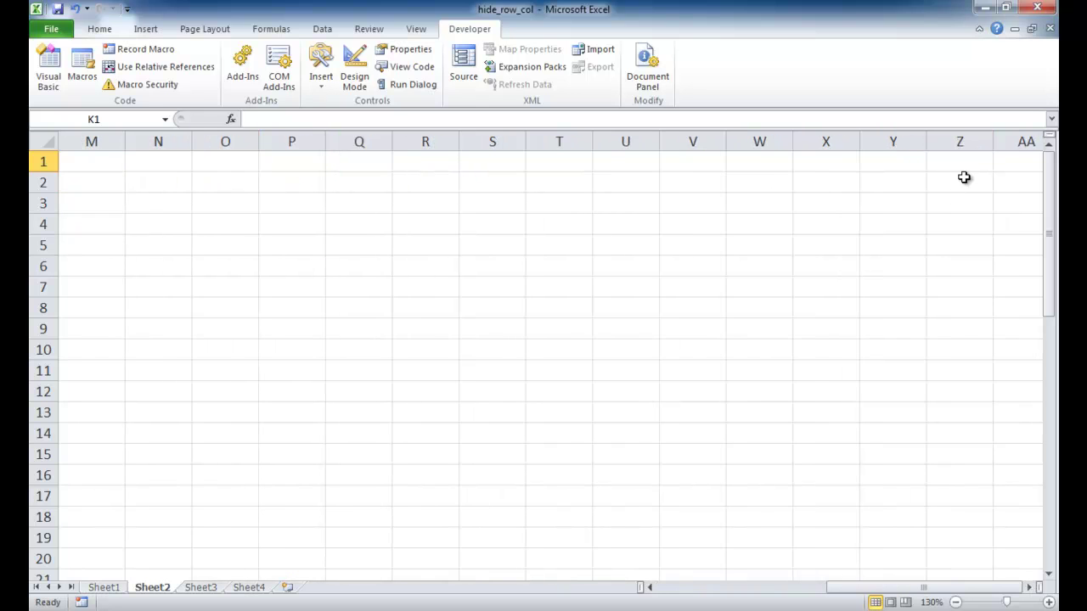
pyautogui.click(882, 157)
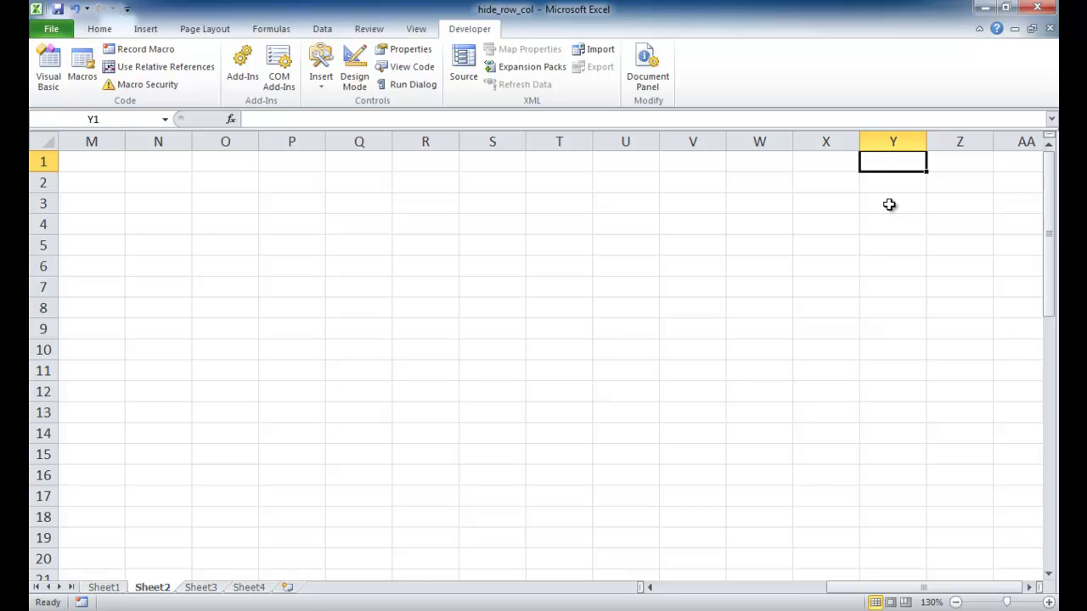
pyautogui.press('Right')
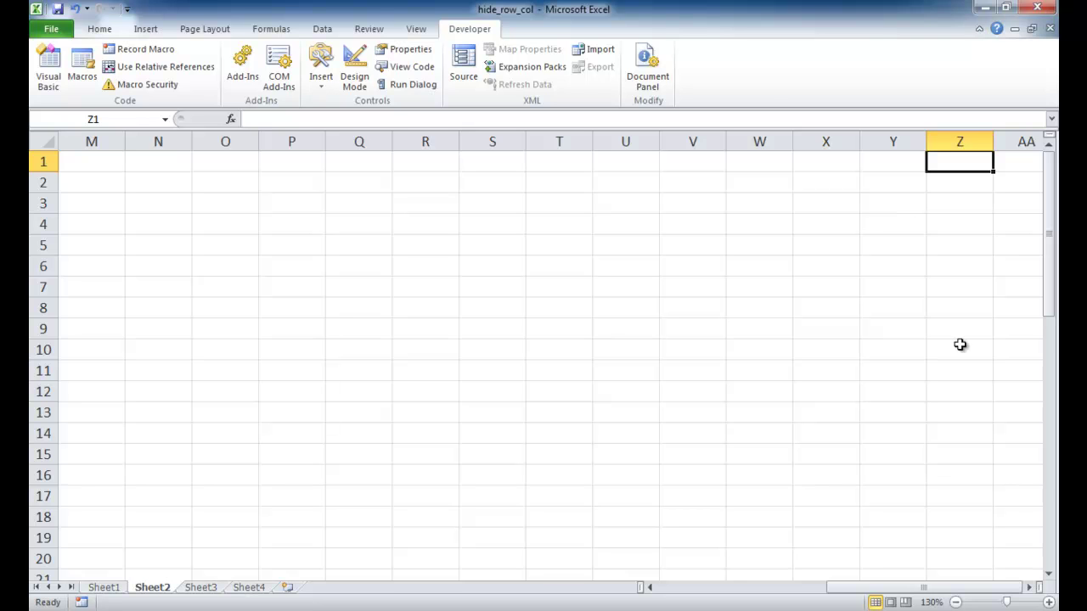
pyautogui.moveTo(997, 590); pyautogui.dragTo(739, 582)
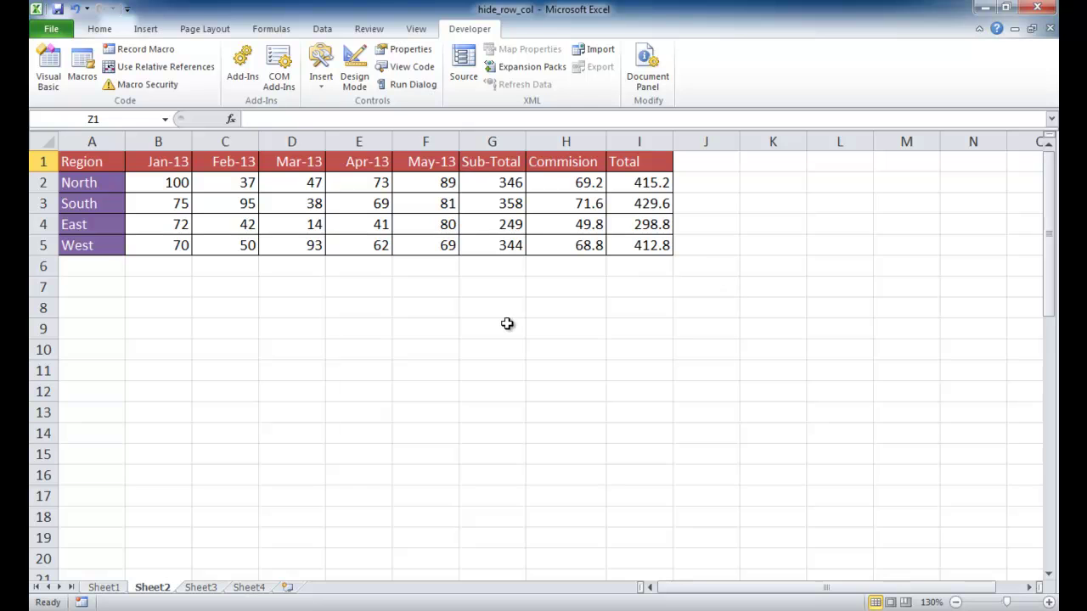
# On Sheet3, hide all columns from K through XFD.
pyautogui.click(212, 588)
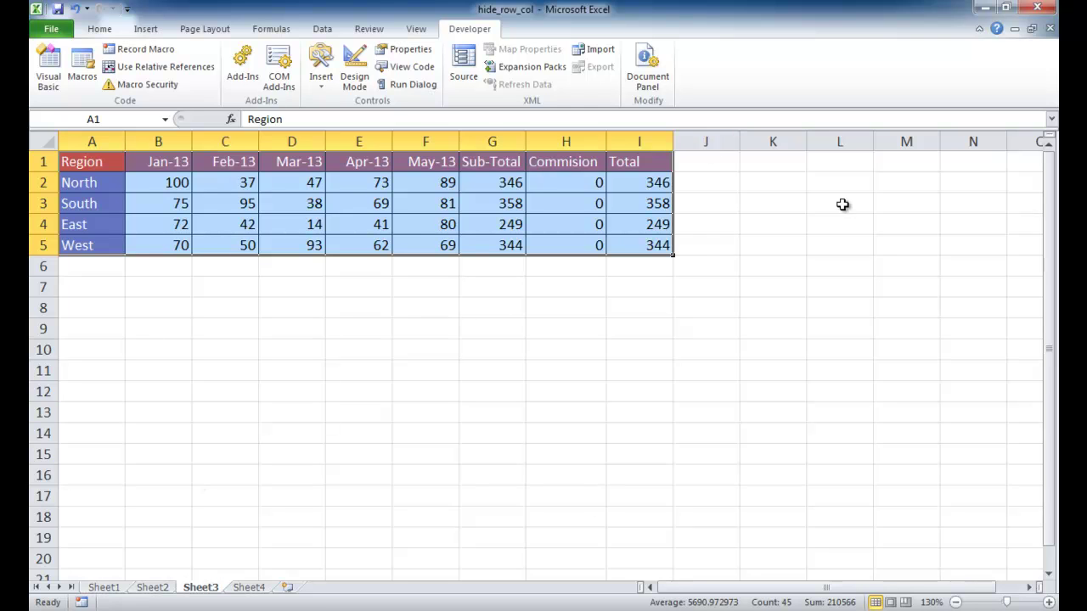
pyautogui.click(772, 142)
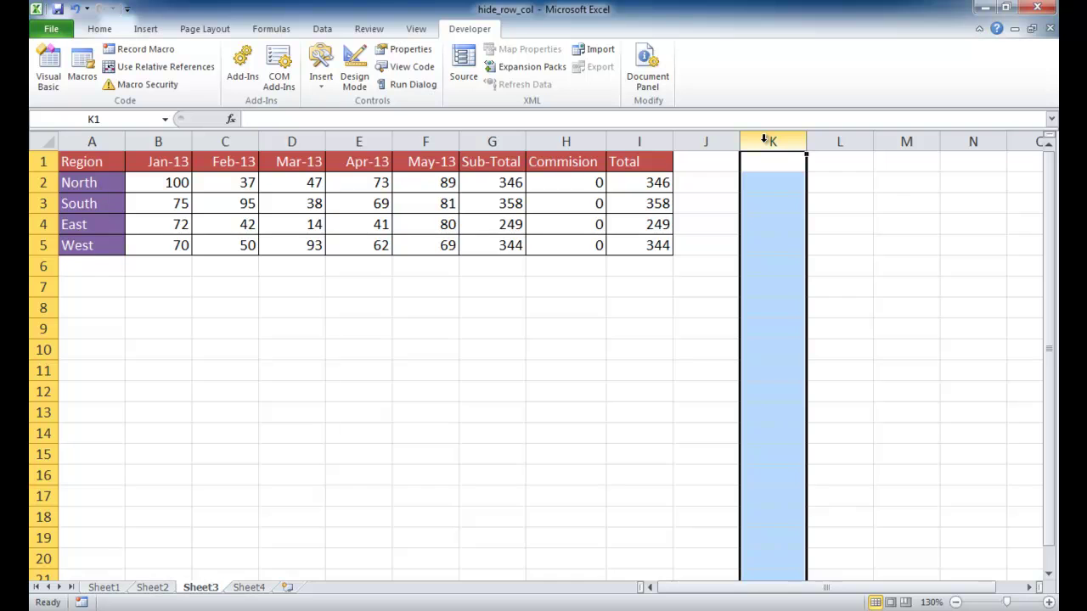
pyautogui.hotkey('ctrl', 'shift', 'Right')
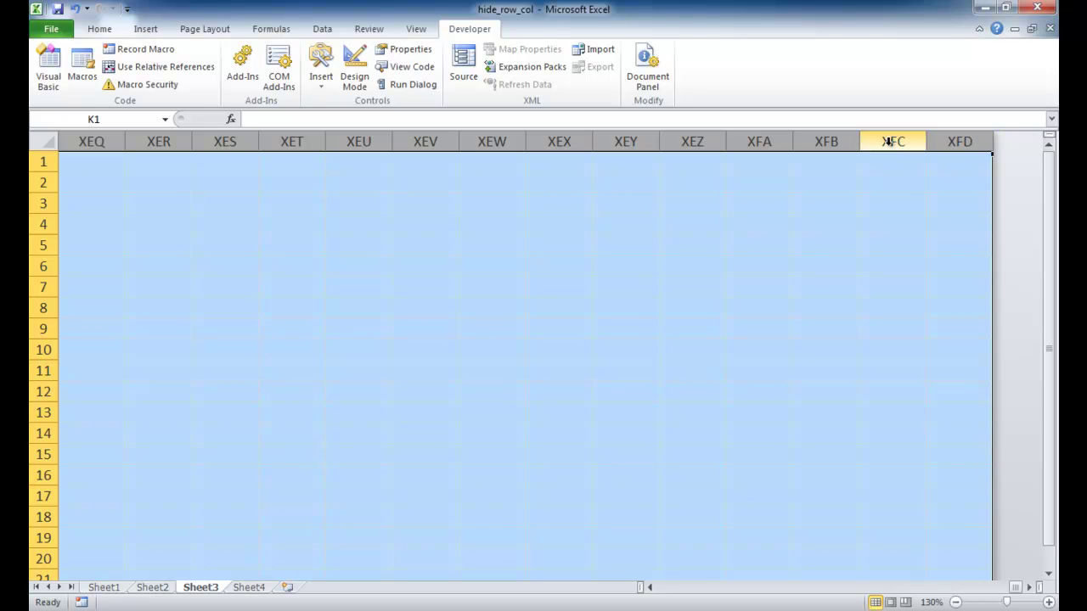
pyautogui.rightClick(889, 142)
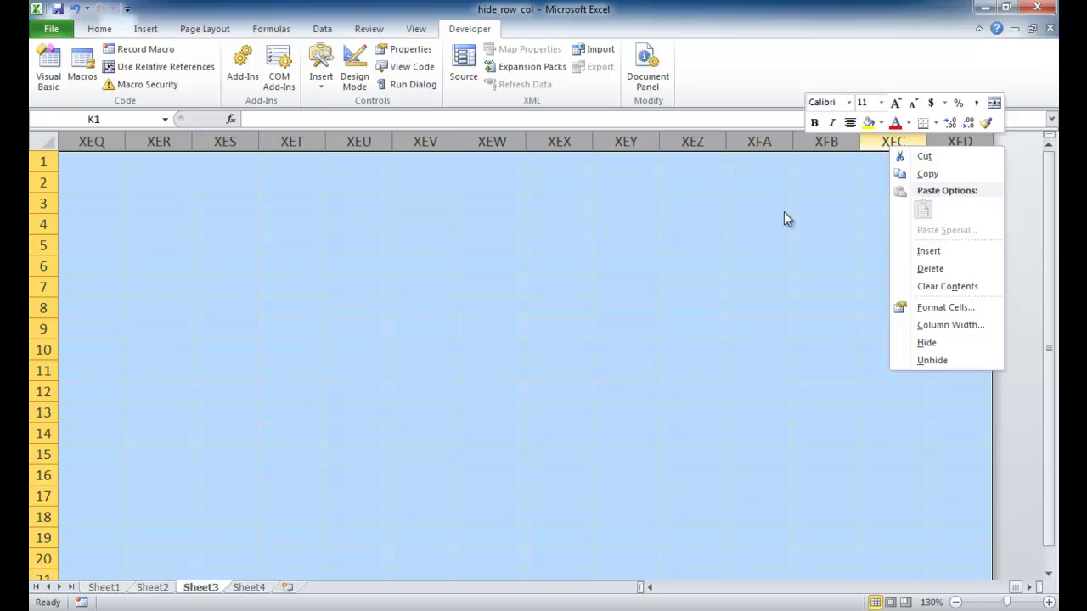
pyautogui.click(930, 343)
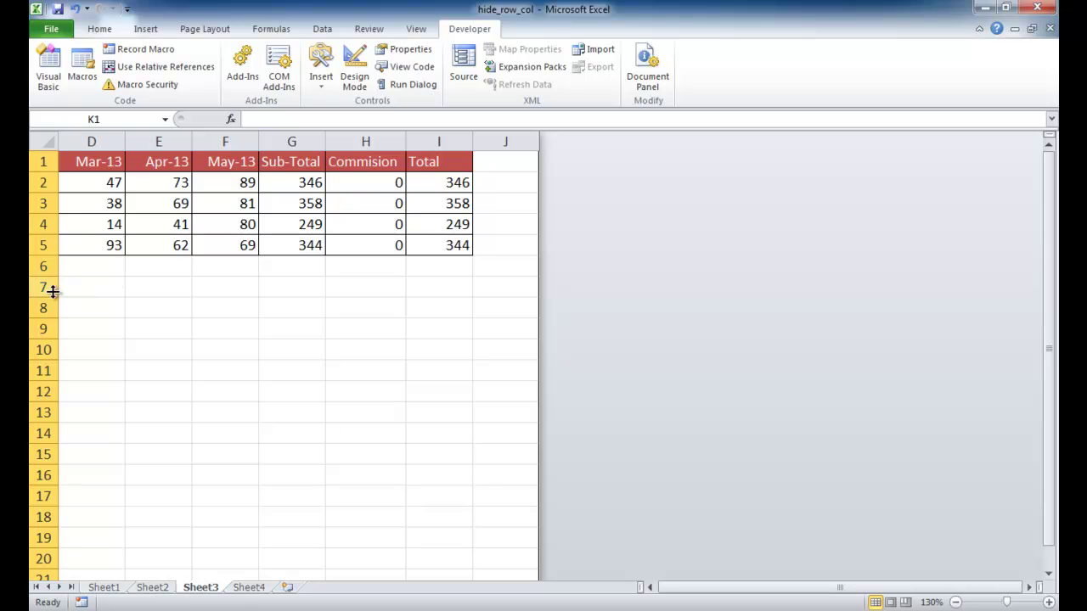
# Check the North commission formula in H2, enter .15 in cell D50, and recheck H2.
pyautogui.click(359, 182)
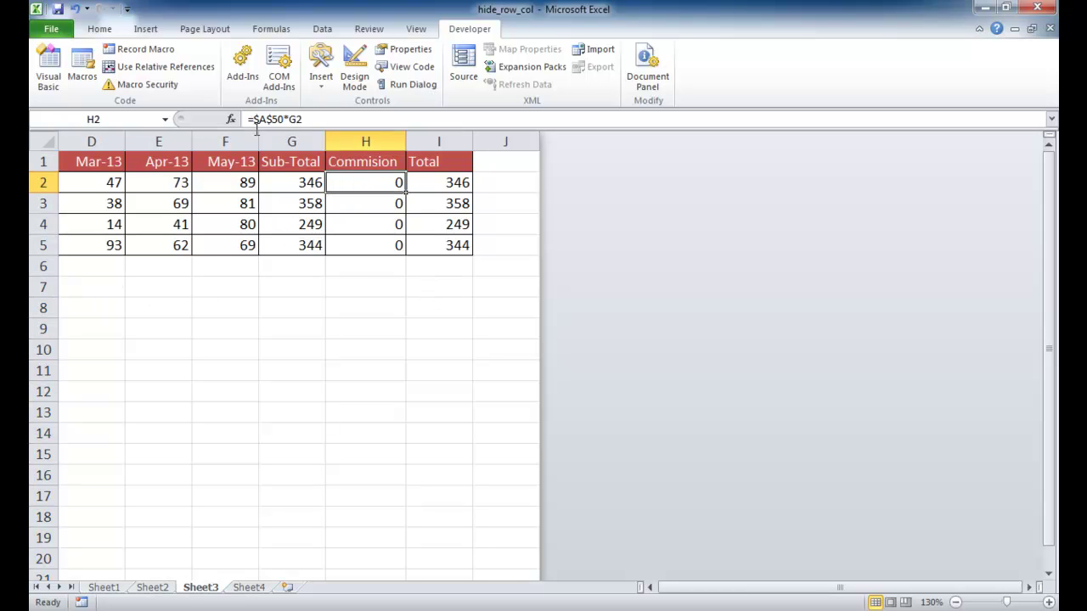
pyautogui.click(121, 430)
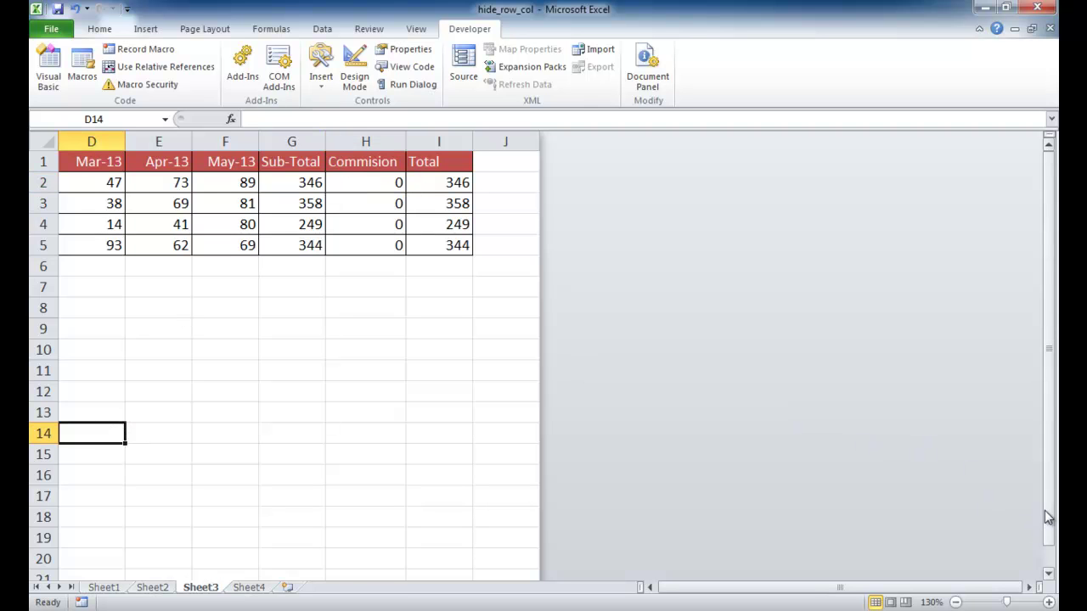
pyautogui.click(1048, 571)
pyautogui.scroll(-3, 1049, 574)
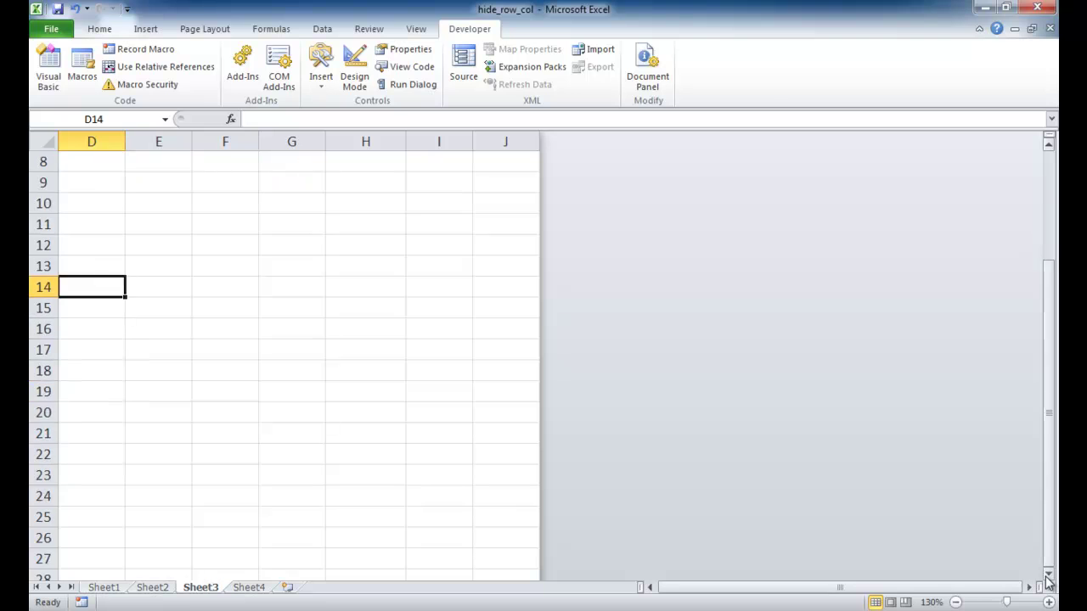
pyautogui.scroll(-4, 1049, 578)
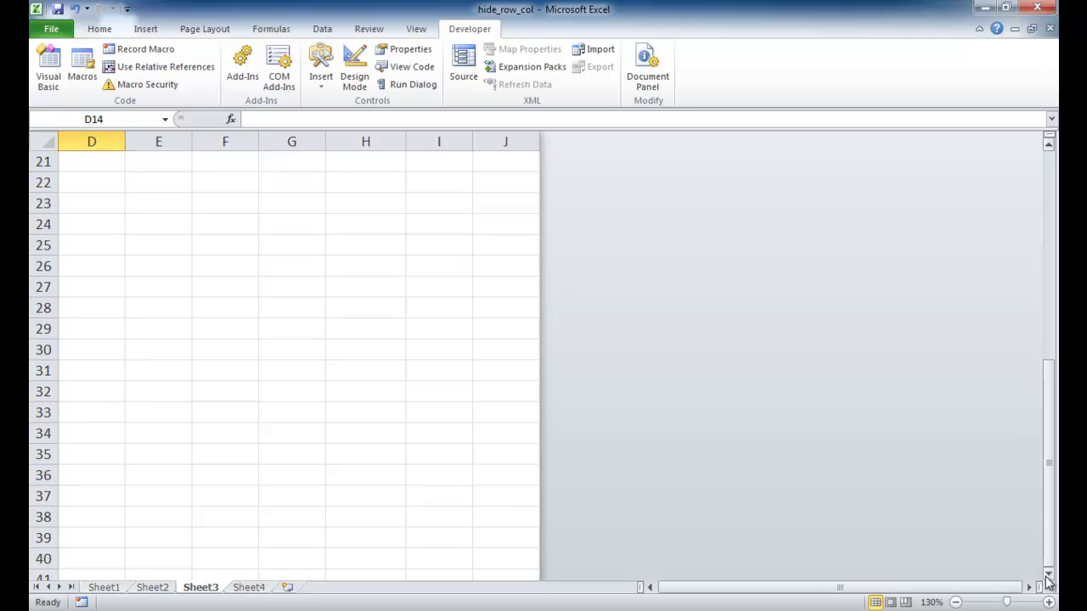
pyautogui.scroll(-3, 1049, 578)
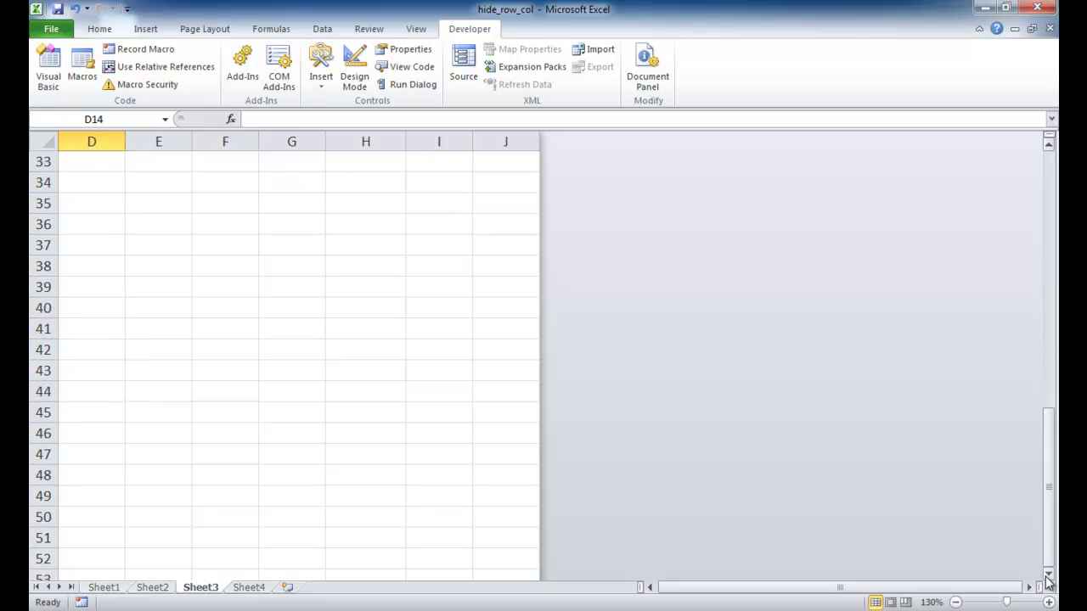
pyautogui.click(102, 501)
pyautogui.write('.15')
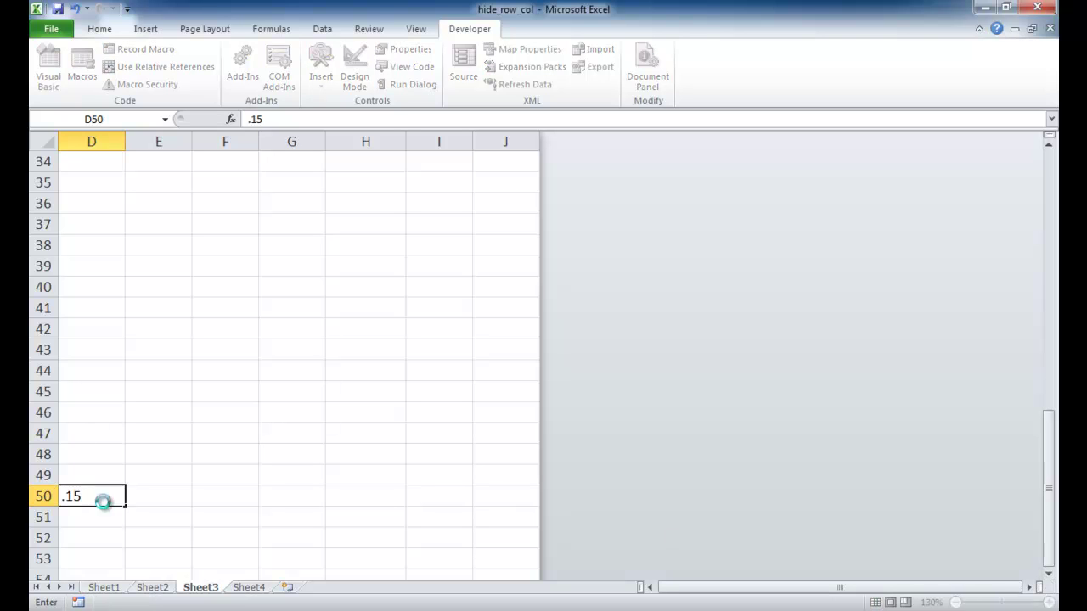
pyautogui.press('Return')
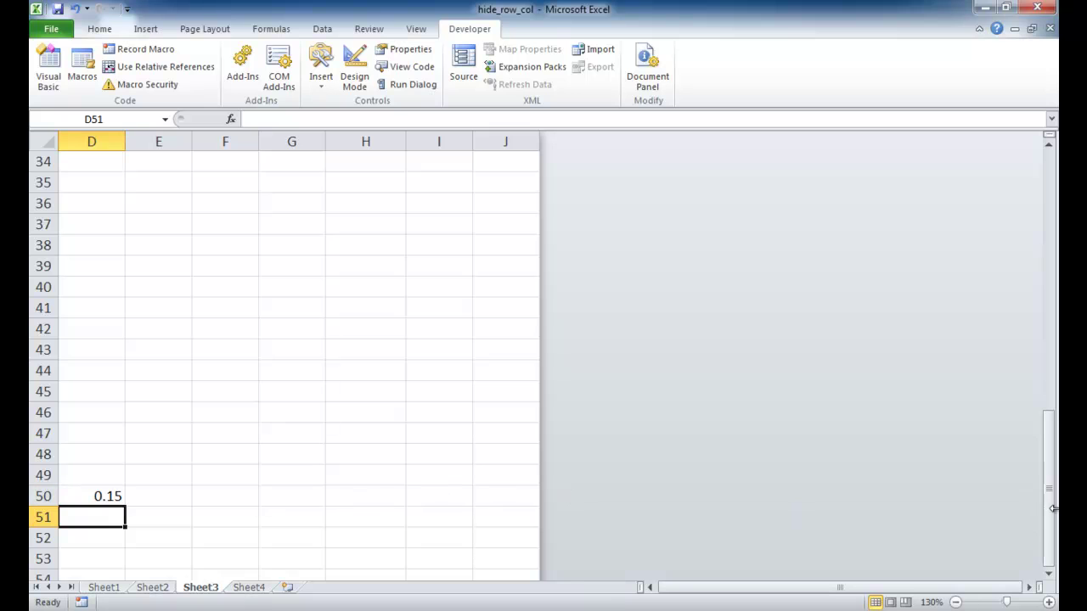
pyautogui.moveTo(1051, 513); pyautogui.dragTo(1050, 255)
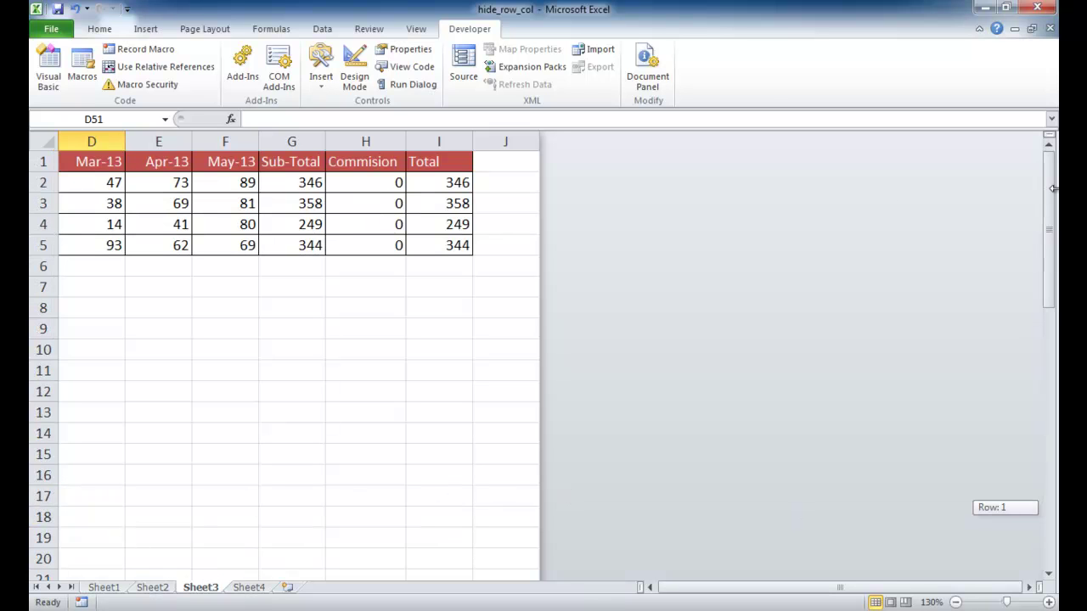
pyautogui.click(366, 182)
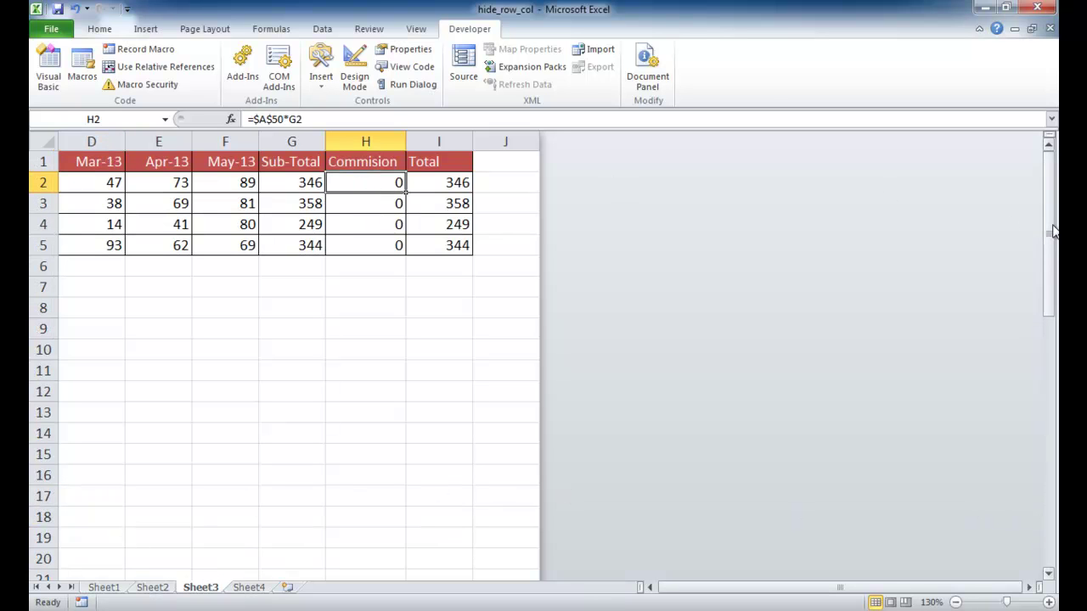
# Clear the commission rate from cell D50.
pyautogui.moveTo(1053, 231); pyautogui.dragTo(1051, 499)
pyautogui.click(87, 553)
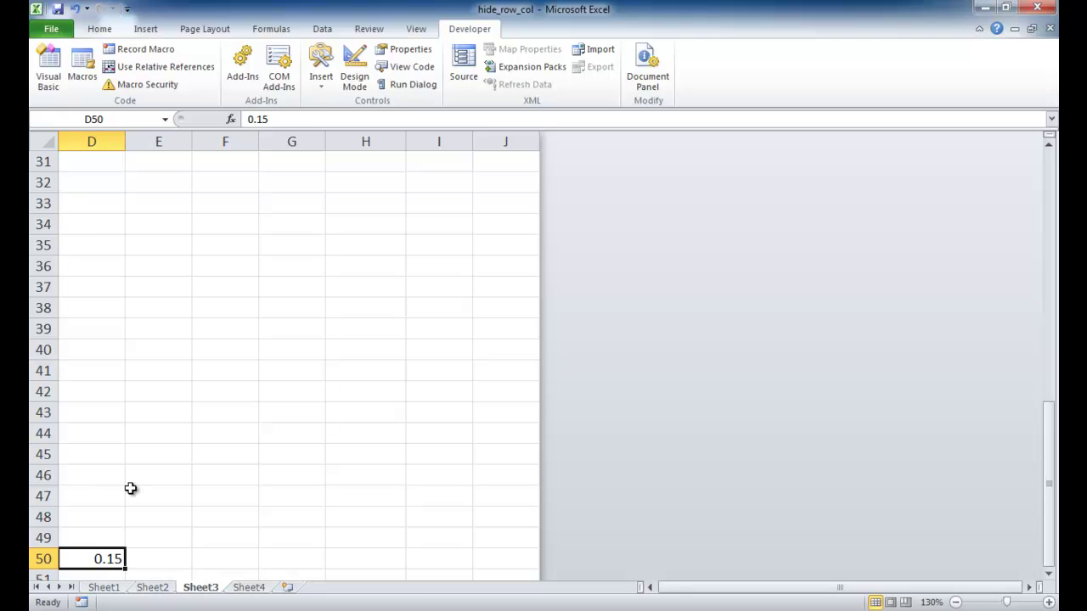
pyautogui.press('BackSpace')
# Enter the commission rate .15 in cell A50 and check the North commission formula in H2.
pyautogui.click(651, 588)
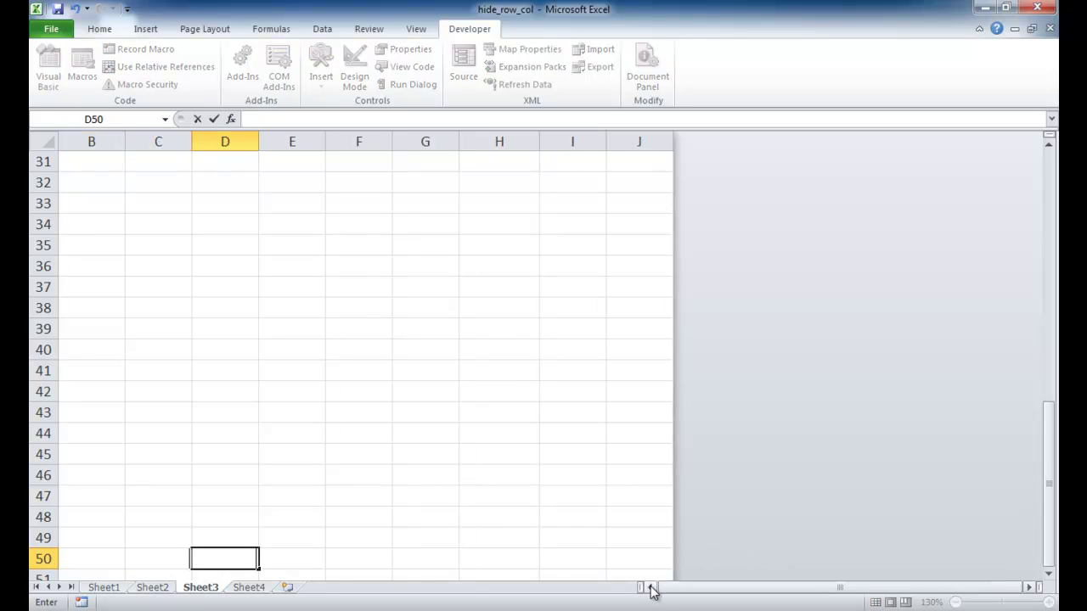
pyautogui.click(651, 588)
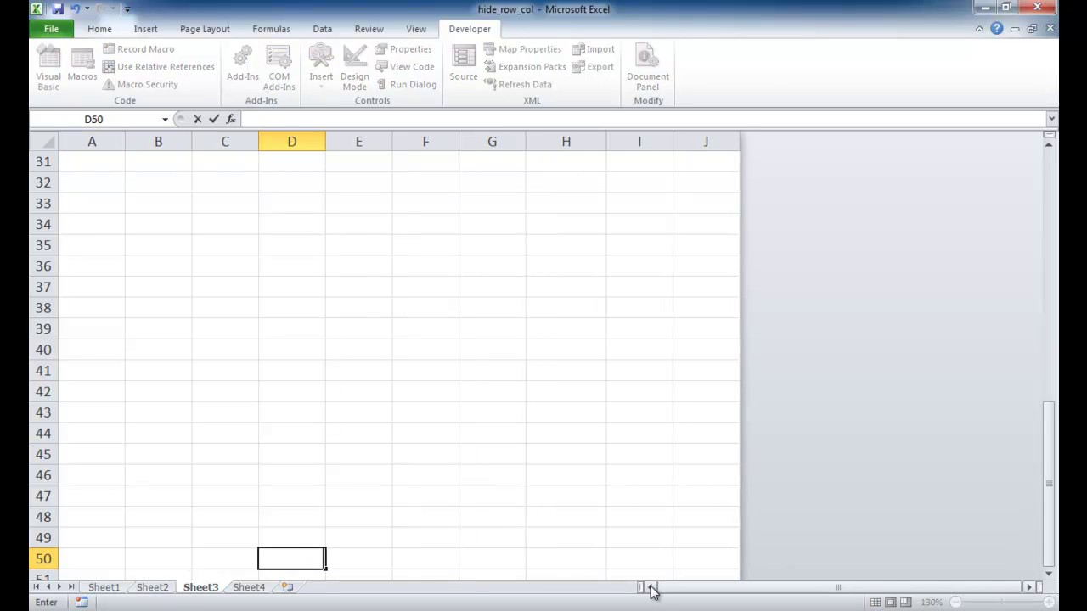
pyautogui.click(87, 559)
pyautogui.write('.15')
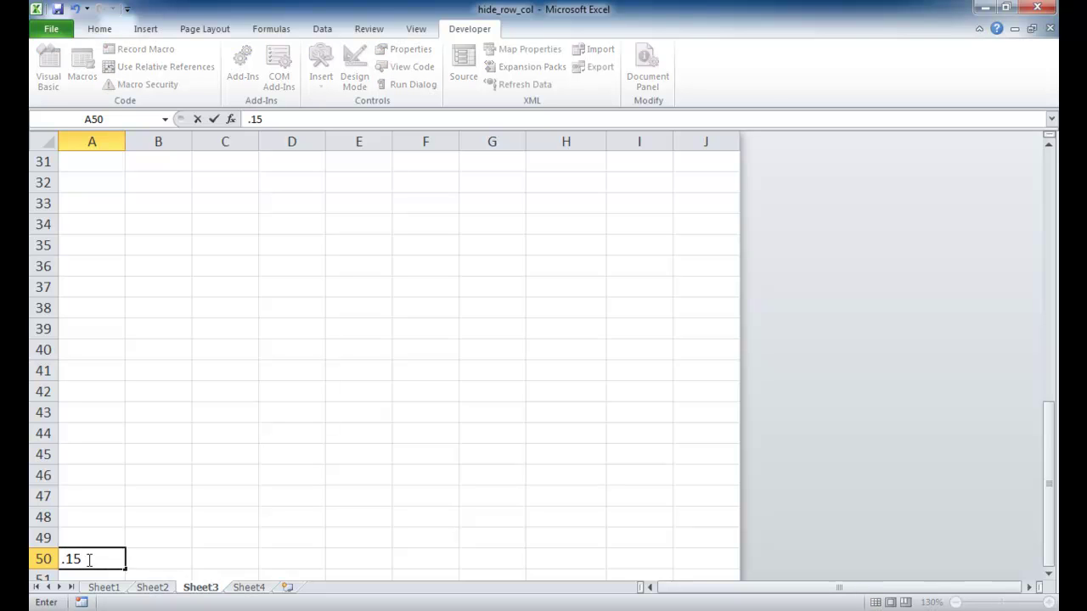
pyautogui.press('Return')
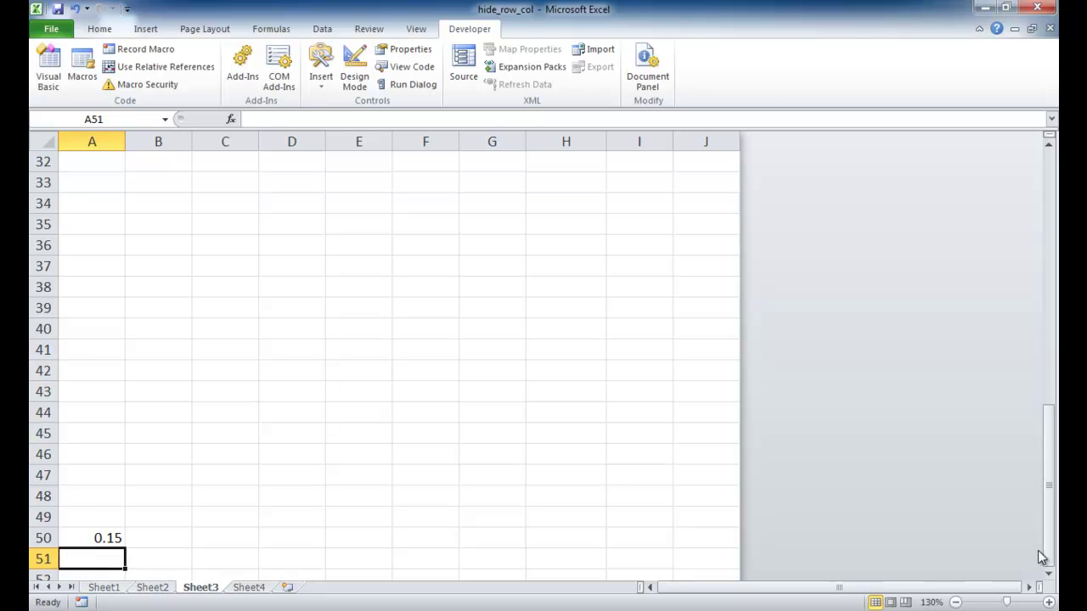
pyautogui.moveTo(1053, 537); pyautogui.dragTo(1054, 170)
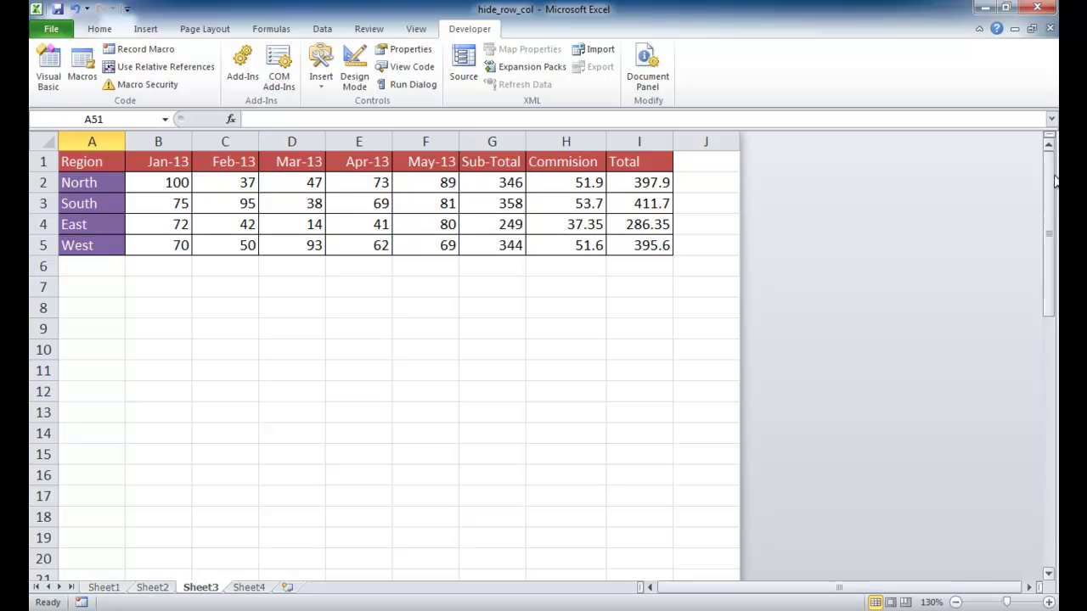
pyautogui.click(575, 182)
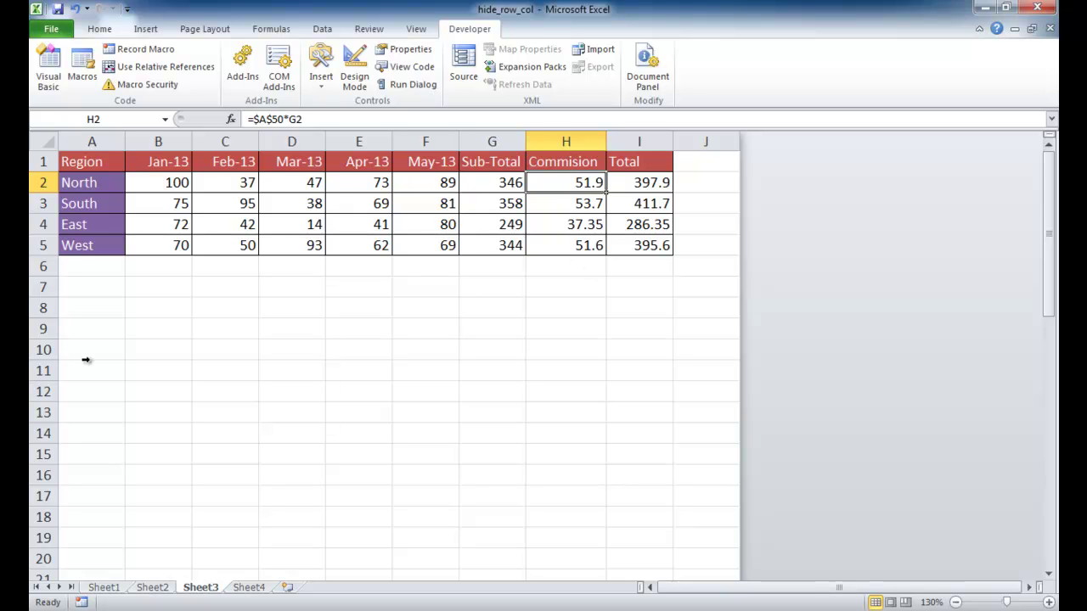
# Hide all rows from 7 through 1048576 on Sheet3.
pyautogui.click(42, 287)
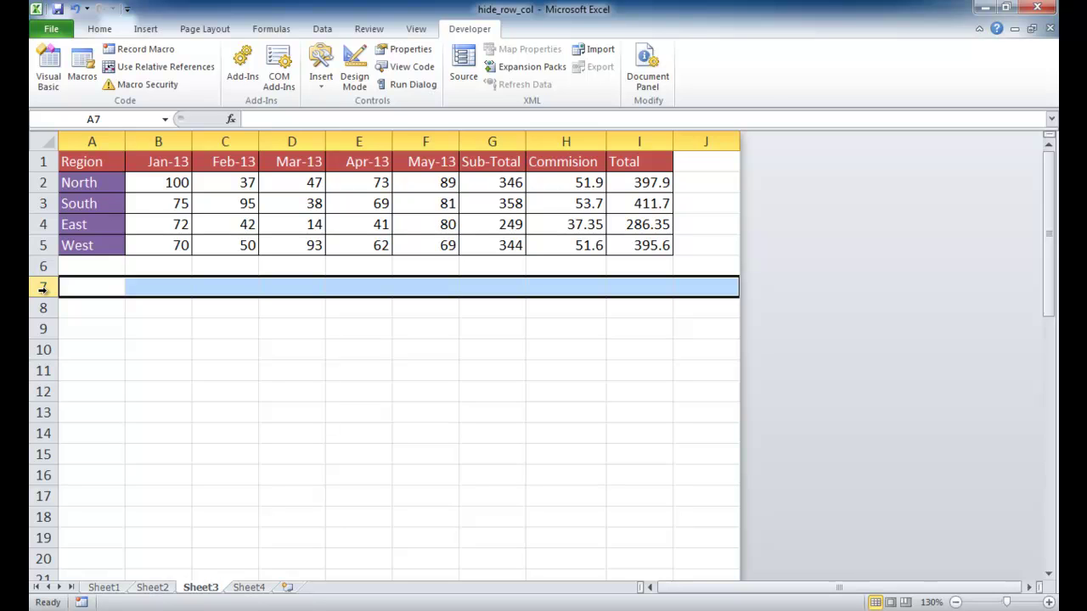
pyautogui.hotkey('ctrl', 'shift', 'Down')
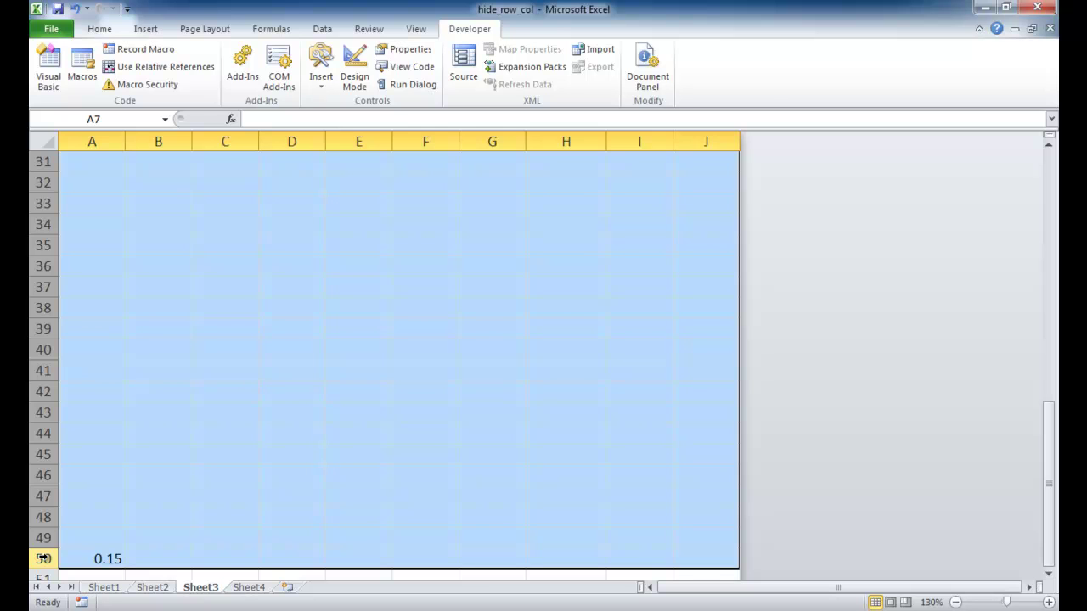
pyautogui.hotkey('ctrl', 'shift', 'Down')
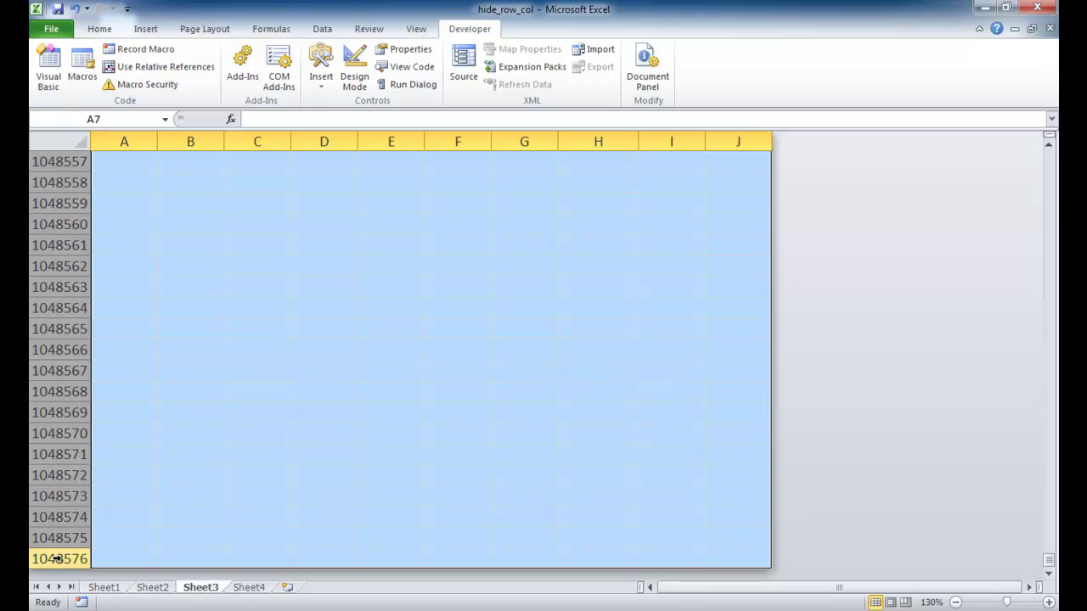
pyautogui.rightClick(56, 558)
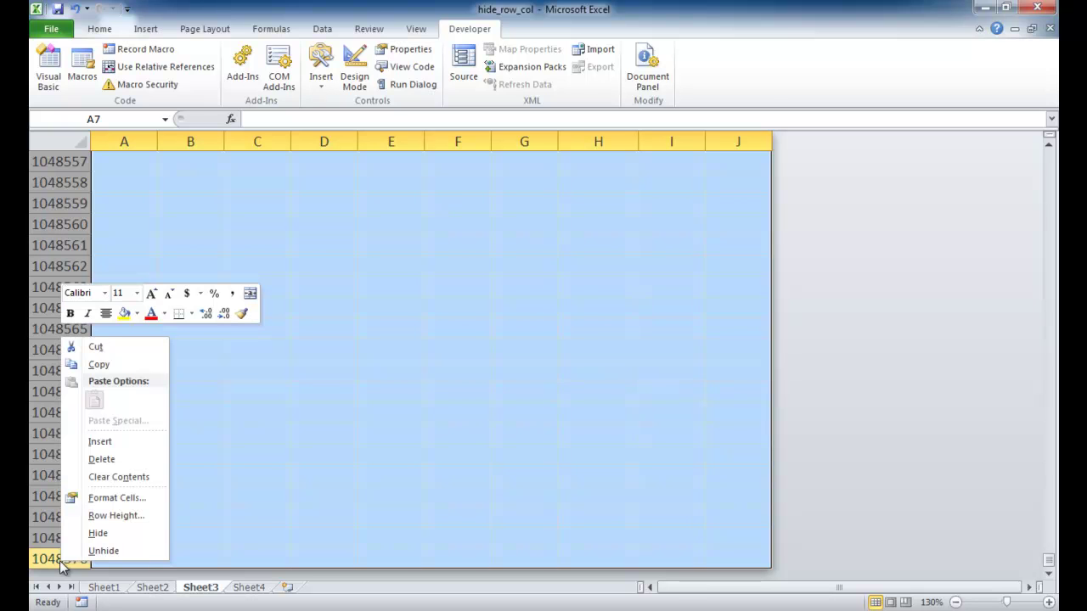
pyautogui.click(103, 538)
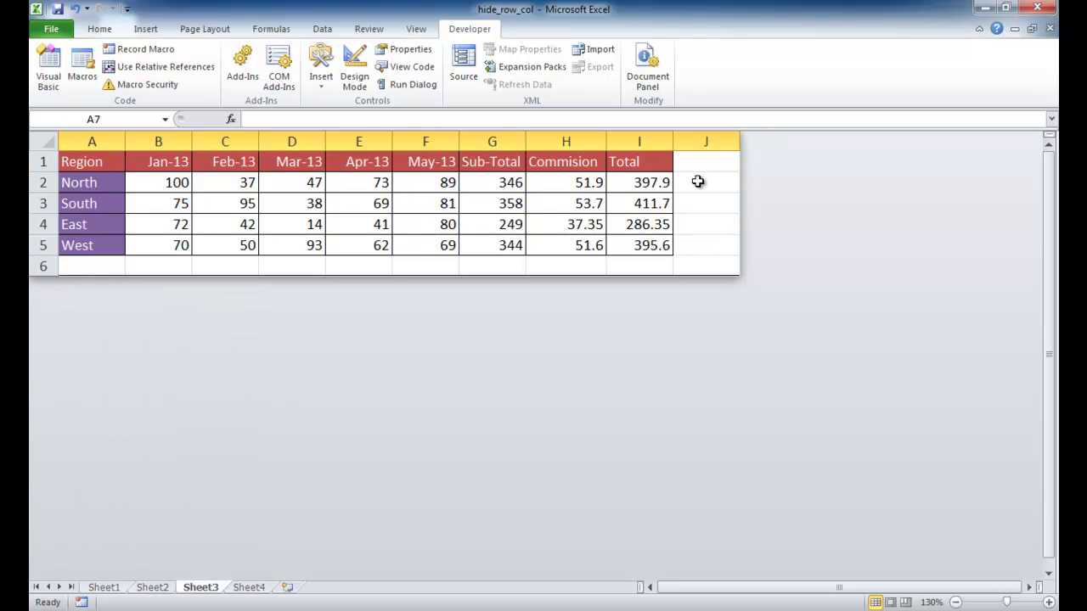
# Test the edge of the remaining grid by moving down column J from J3 to J6 and back up to J2.
pyautogui.click(698, 207)
pyautogui.press('Down')
pyautogui.press('Down')
pyautogui.press('Down')
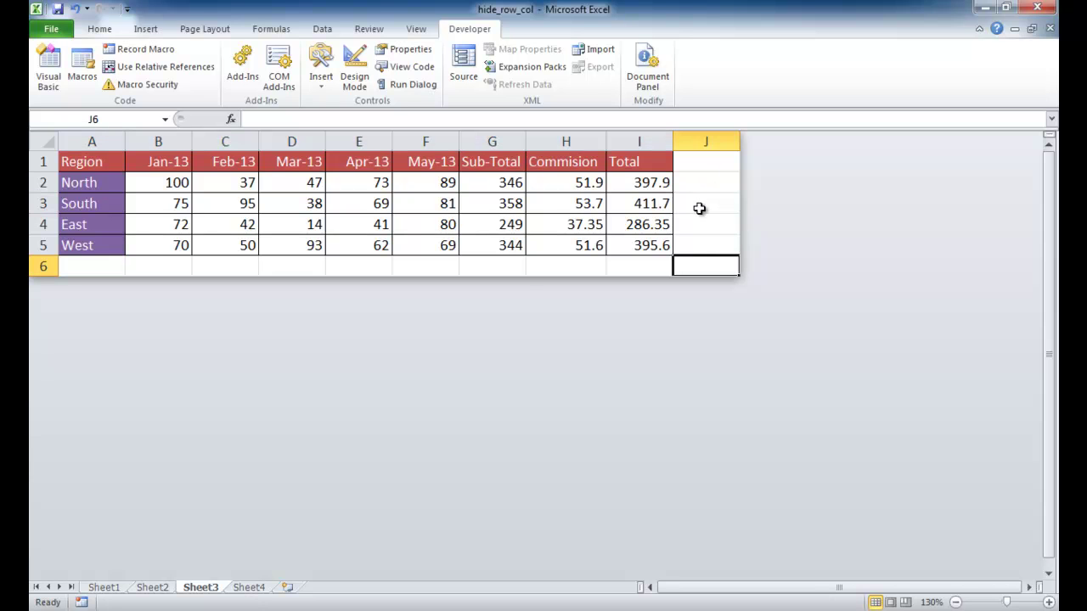
pyautogui.press('Up')
pyautogui.press('Up')
pyautogui.press('Up')
pyautogui.press('Up')
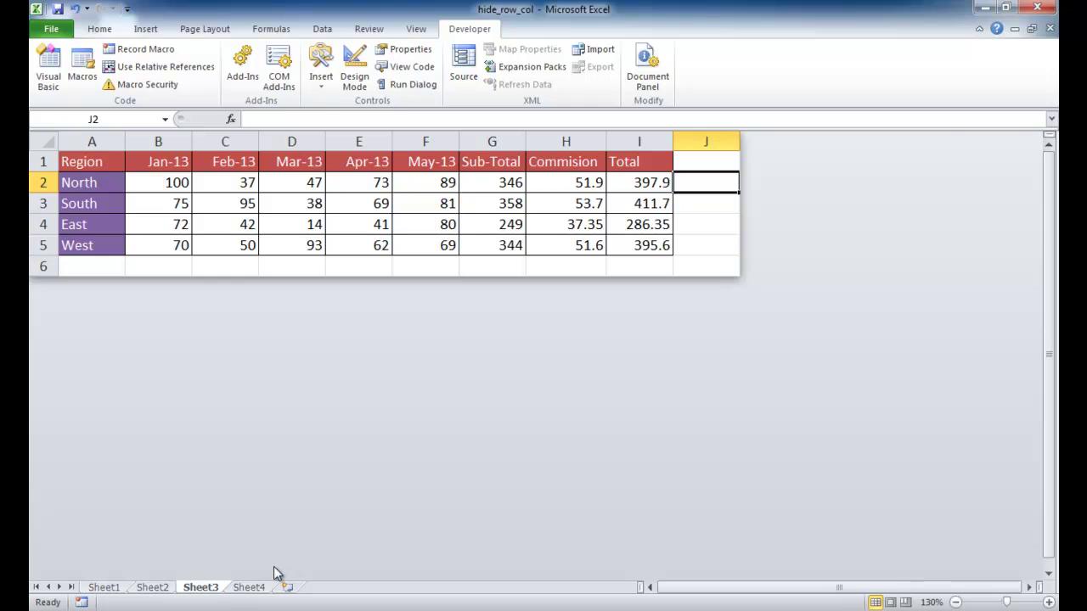
# Switch to Sheet4, verify in the ribbon customization options that the Developer tab is enabled, and accept the options.
pyautogui.click(252, 587)
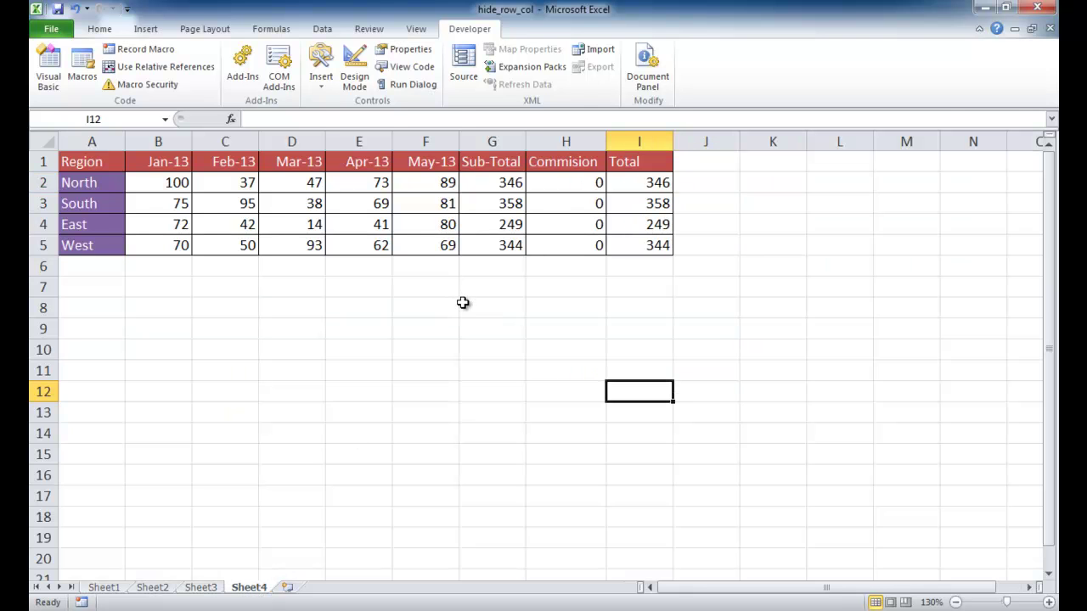
pyautogui.rightClick(430, 31)
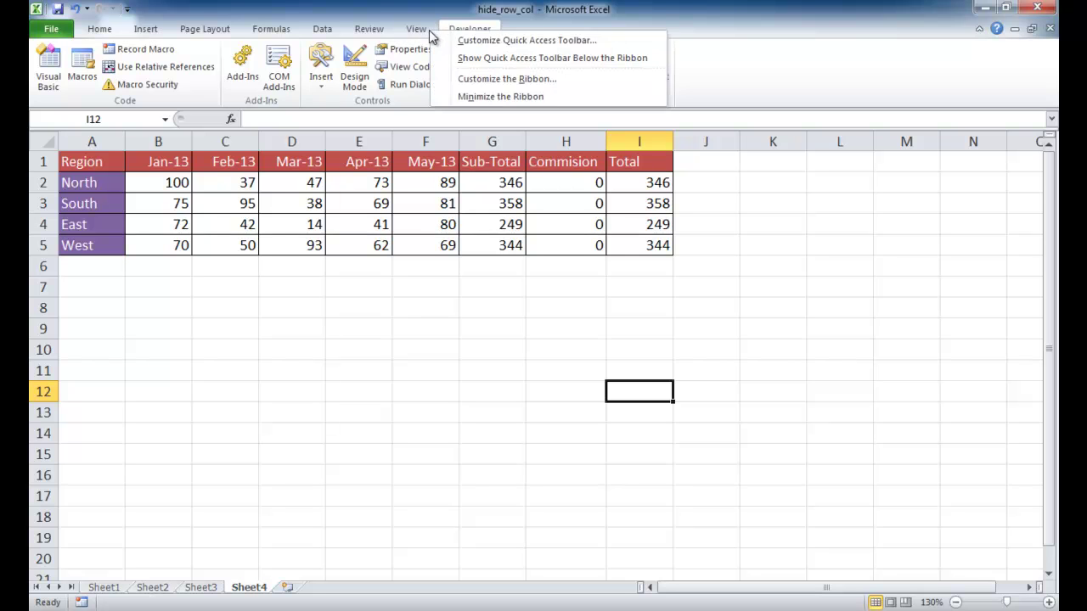
pyautogui.click(477, 79)
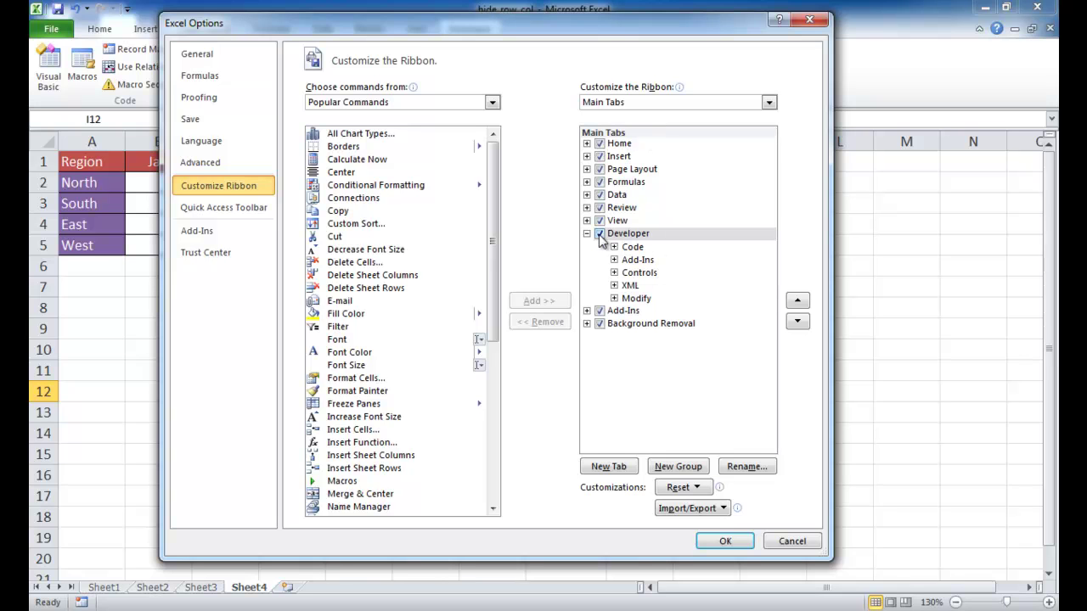
pyautogui.click(727, 541)
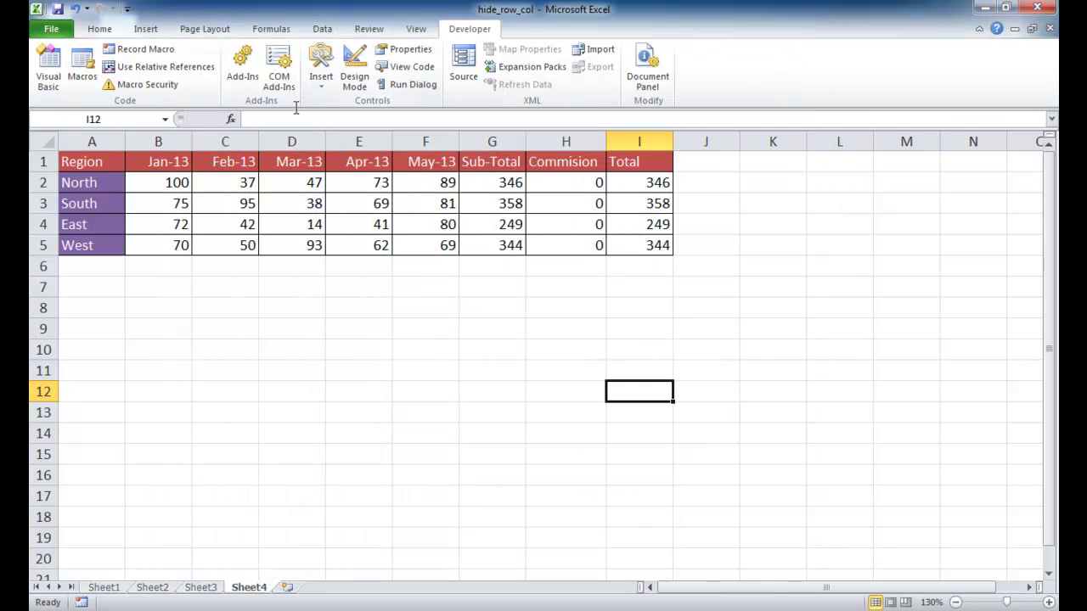
# Open the Visual Basic editor, close its Properties window and display it again.
pyautogui.click(49, 83)
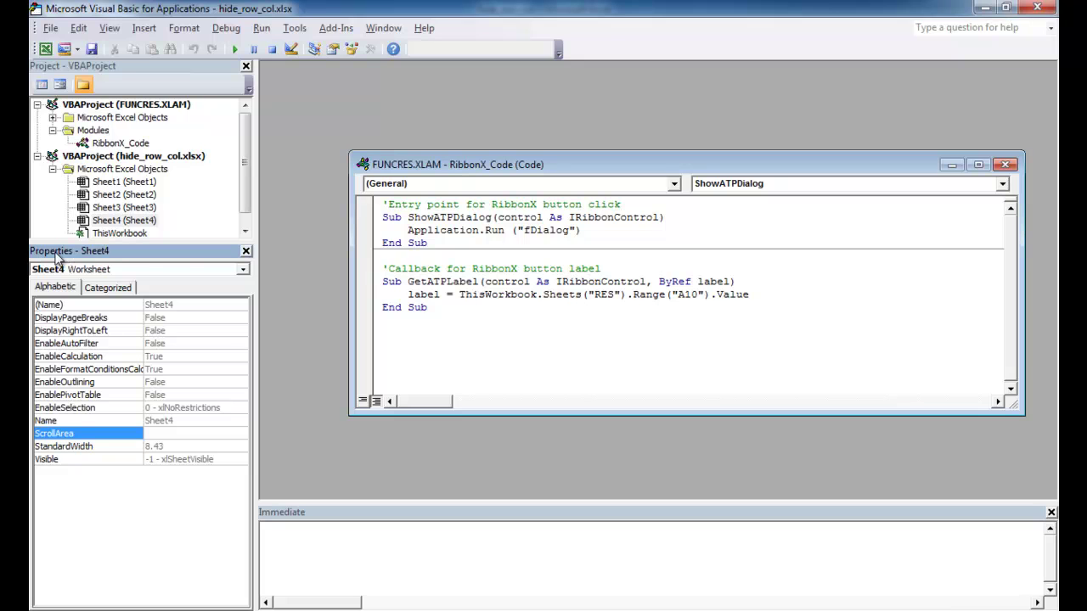
pyautogui.click(245, 252)
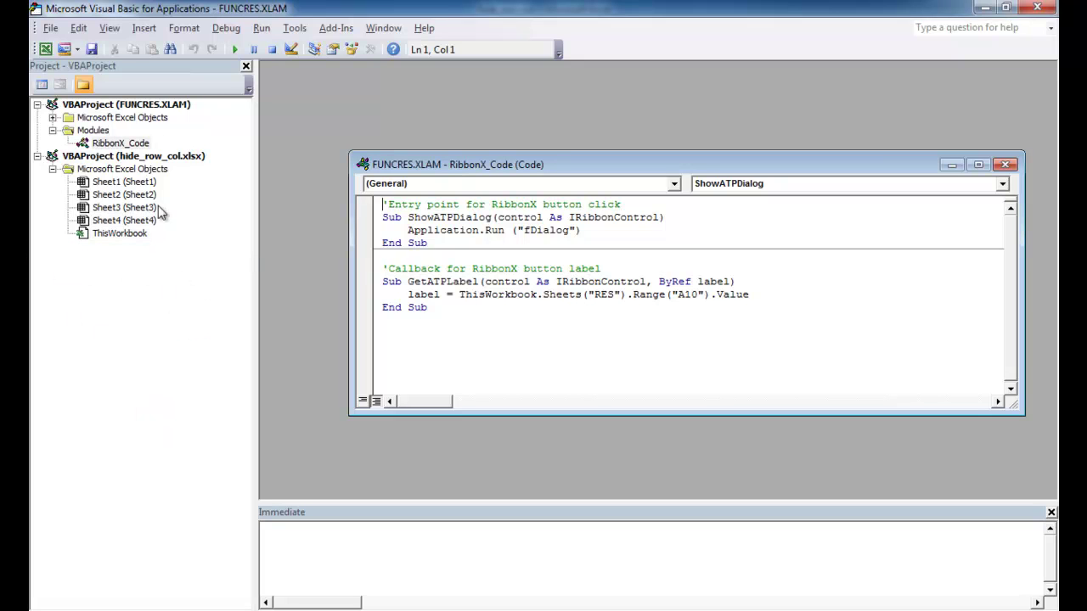
pyautogui.click(109, 28)
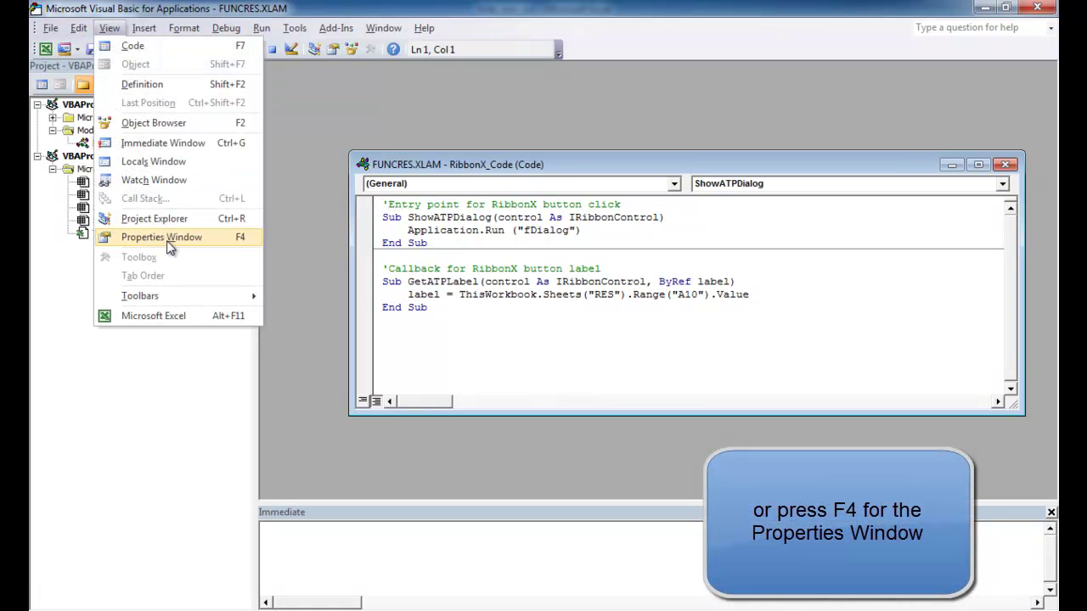
pyautogui.click(222, 237)
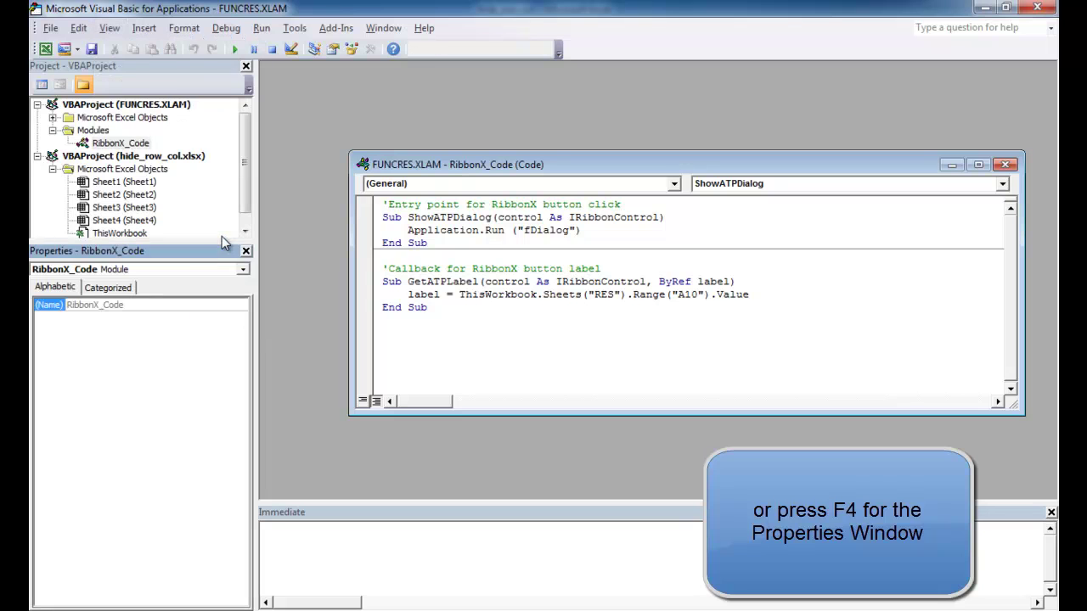
# Examine the worksheet properties of Sheet4 in the hide_row_col.xlsx project and return to the workbook.
pyautogui.click(108, 224)
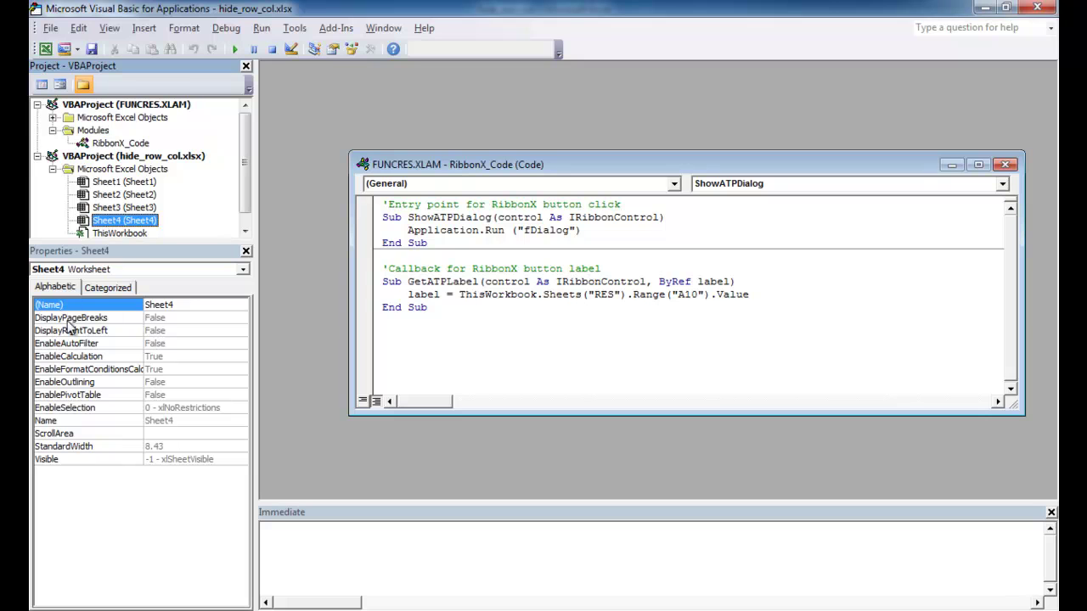
pyautogui.click(243, 269)
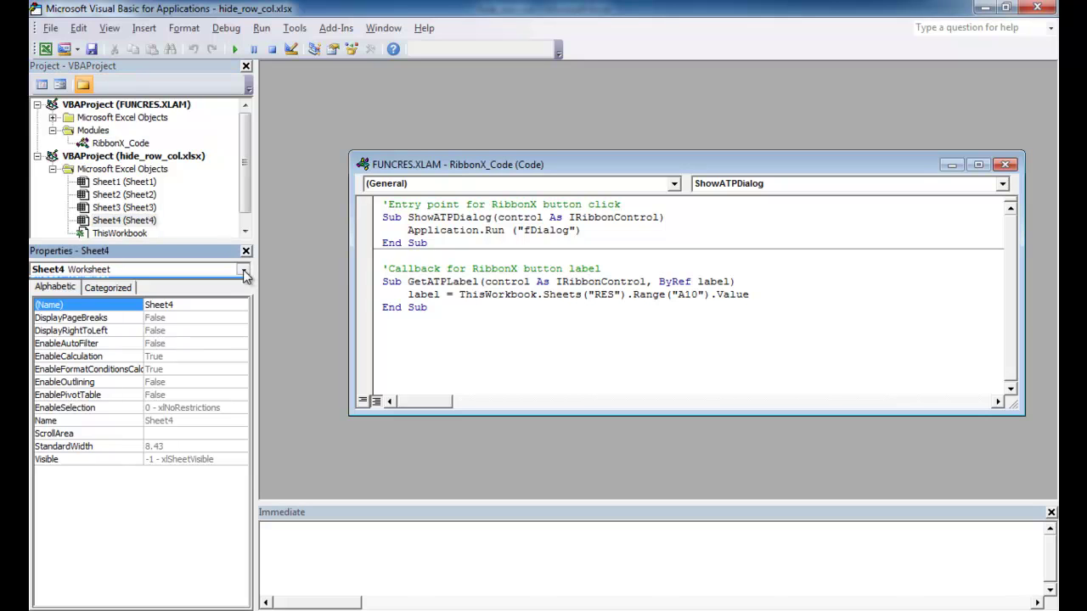
pyautogui.click(127, 283)
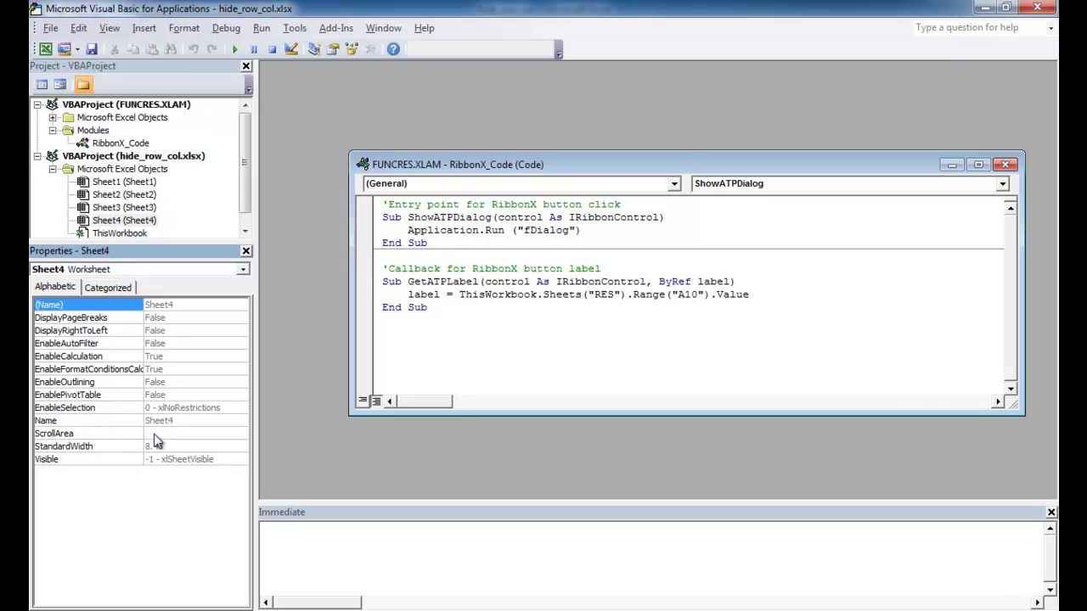
pyautogui.click(1038, 8)
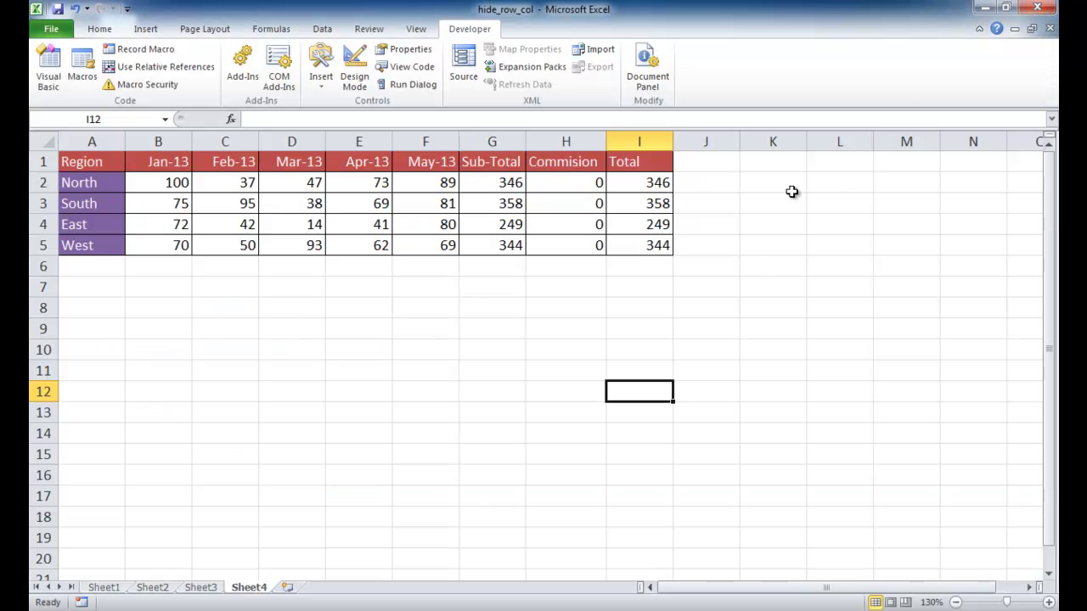
# Set Sheet4's ScrollArea property to a1:z25 in the Visual Basic editor and return to the workbook.
pyautogui.moveTo(975, 588); pyautogui.dragTo(938, 594)
pyautogui.click(49, 68)
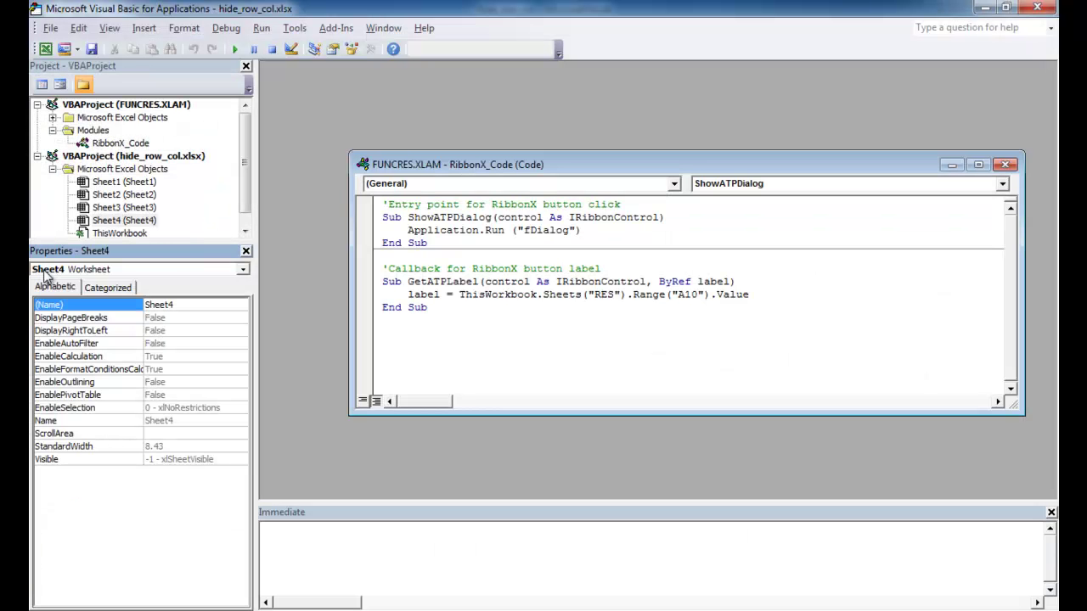
pyautogui.click(156, 435)
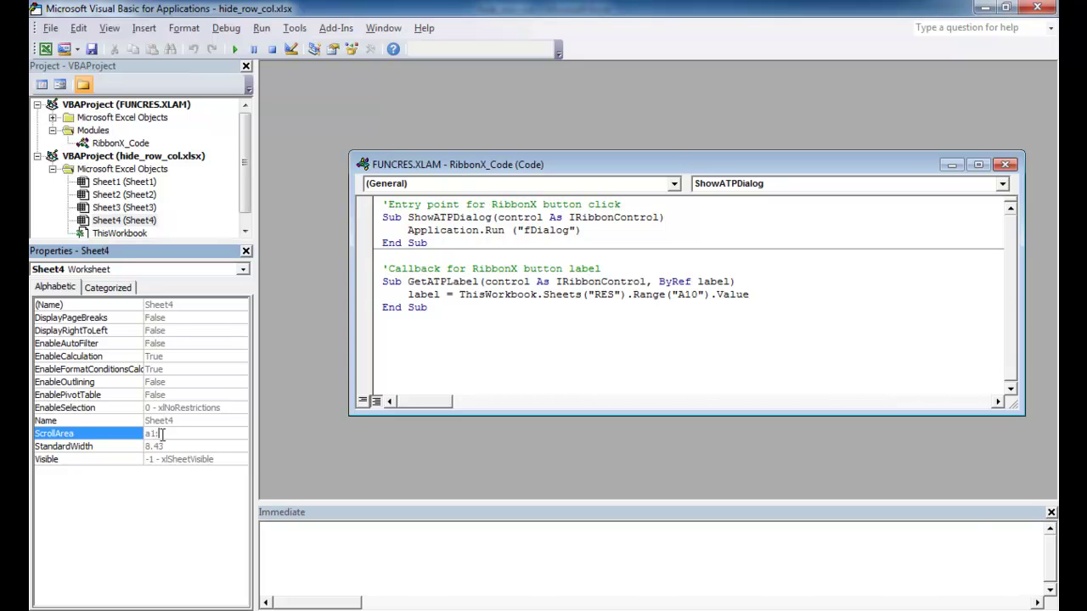
pyautogui.write('a1:z25')
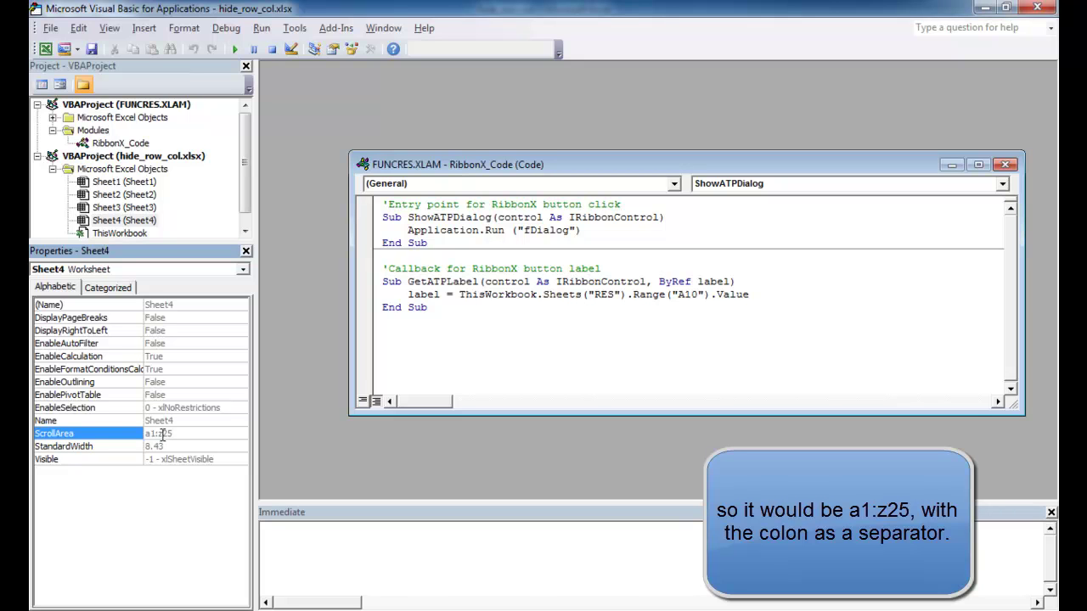
pyautogui.click(1037, 8)
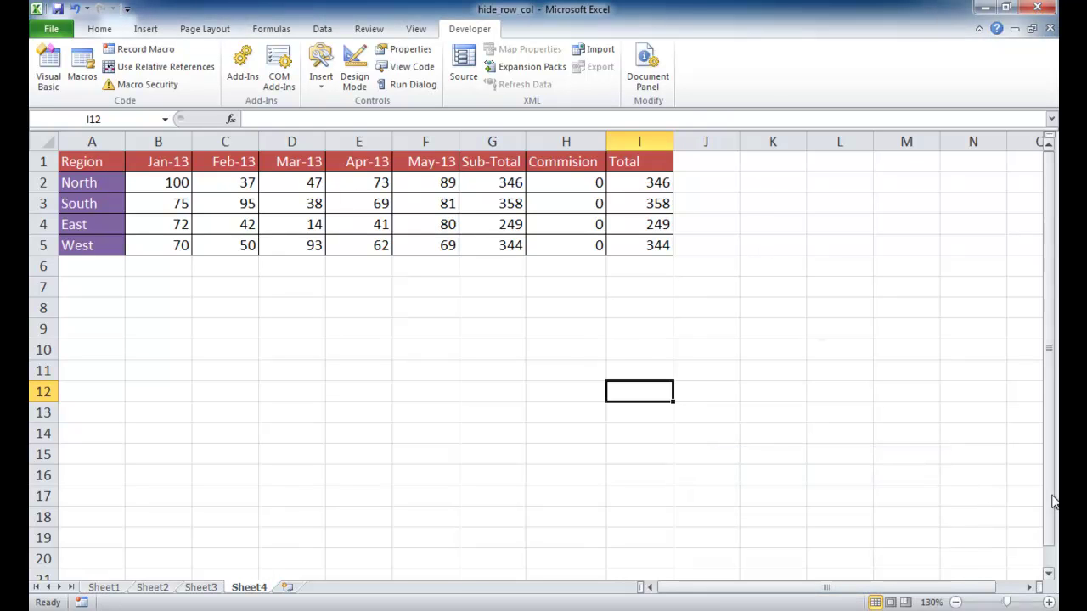
# Test the lower limit of Sheet4's scroll area by selecting A24, moving on to A25 and returning to the table.
pyautogui.moveTo(1053, 490); pyautogui.dragTo(1051, 505)
pyautogui.moveTo(1050, 576); pyautogui.dragTo(1051, 578)
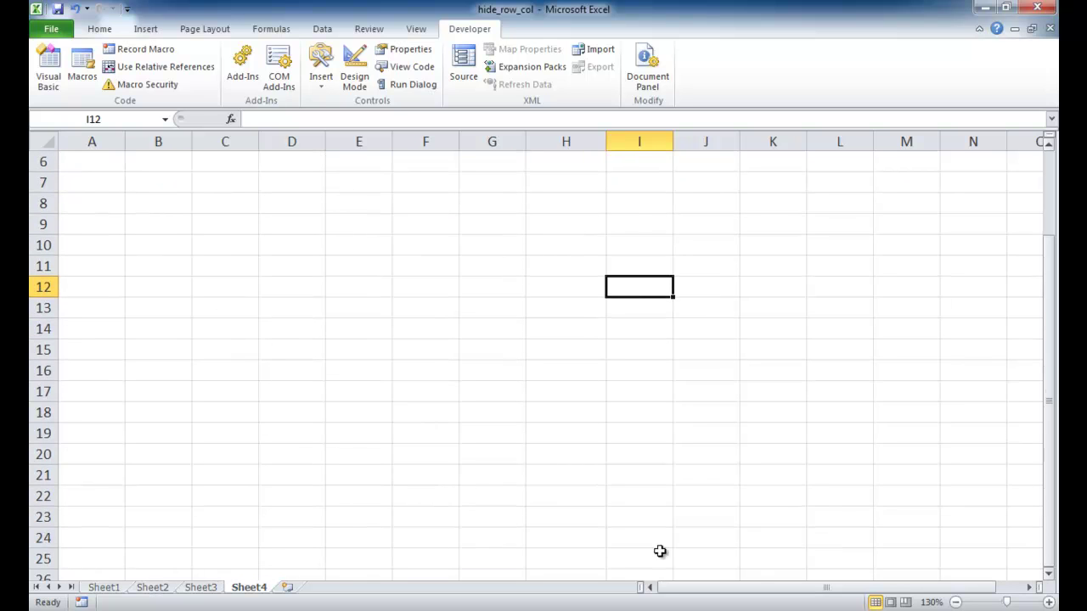
pyautogui.click(90, 531)
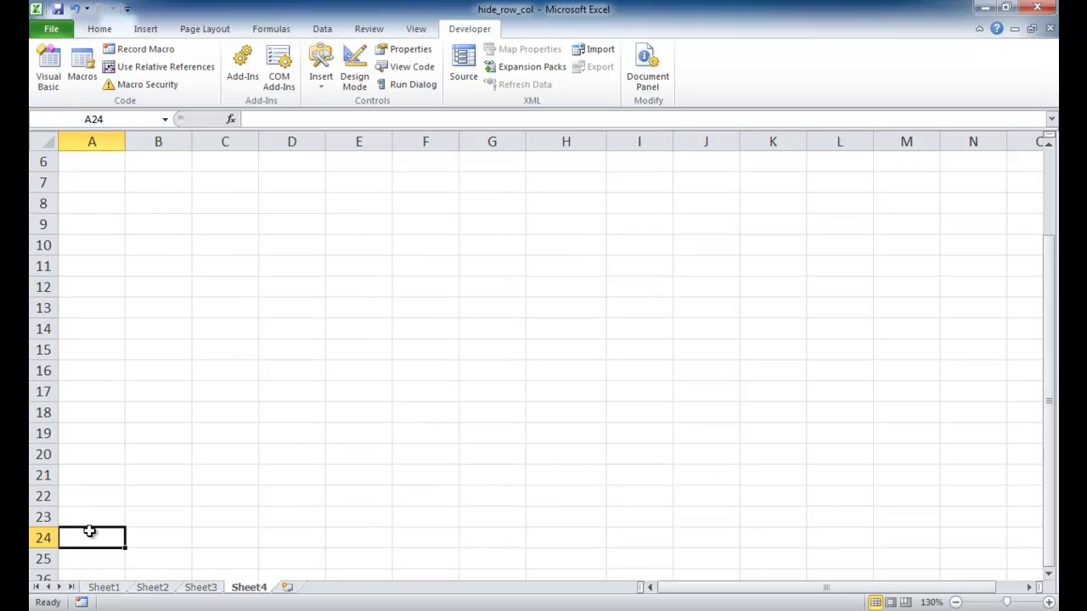
pyautogui.press('Return')
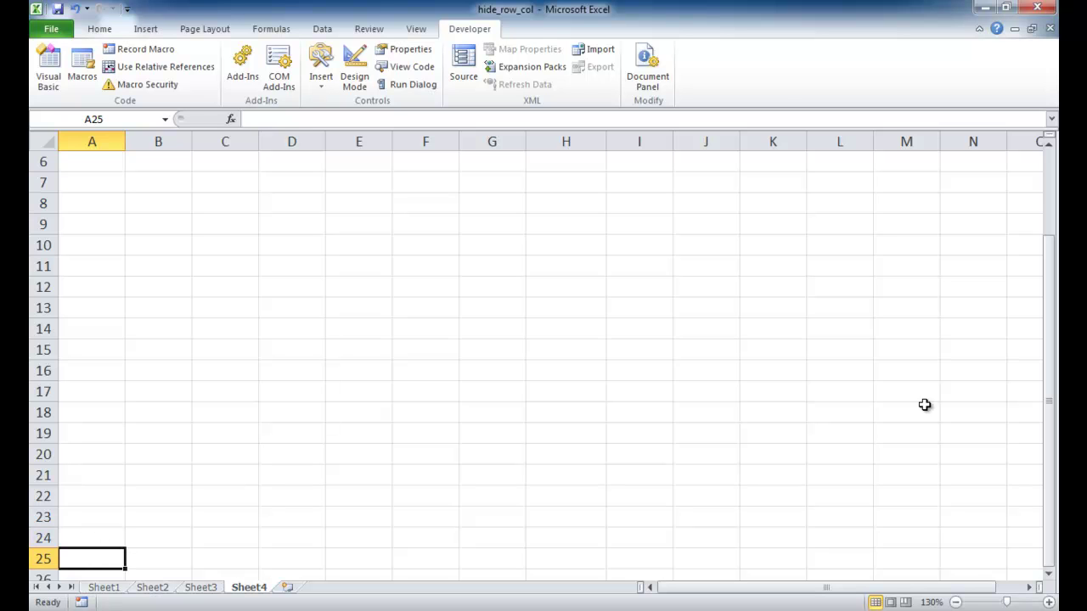
pyautogui.moveTo(1050, 400); pyautogui.dragTo(1049, 335)
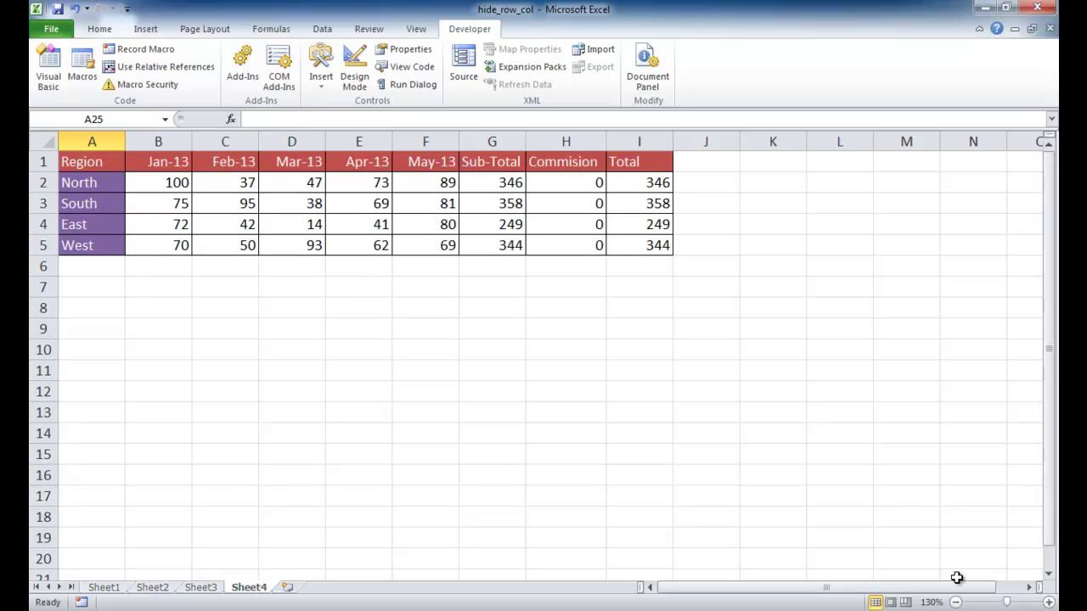
# Test the column limit of Sheet4's scroll area by selecting Y1, moving on to Z1 and returning to the table.
pyautogui.moveTo(955, 589); pyautogui.dragTo(1035, 595)
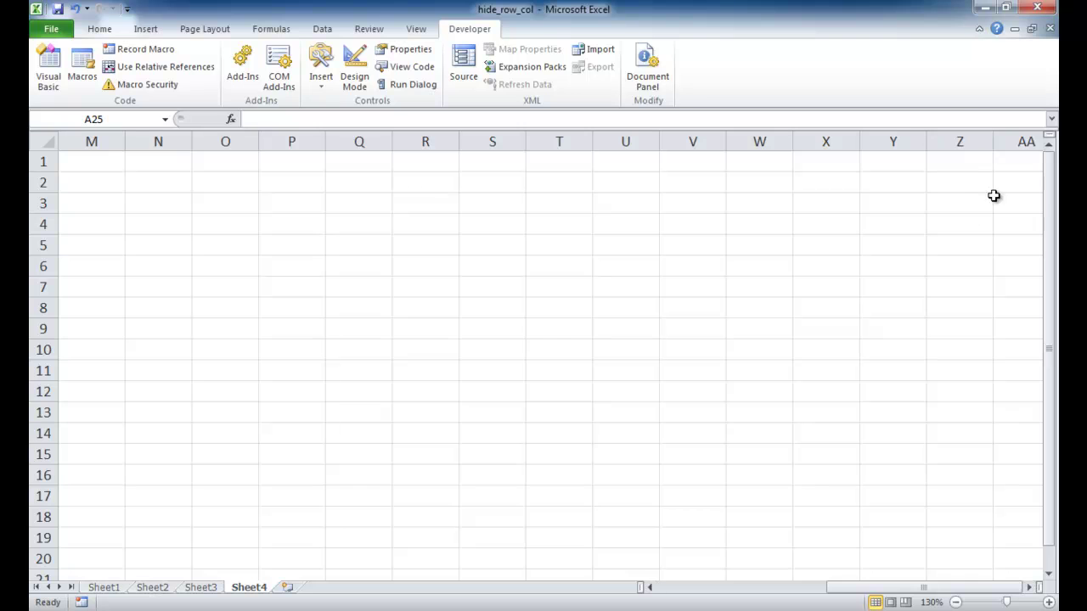
pyautogui.click(892, 164)
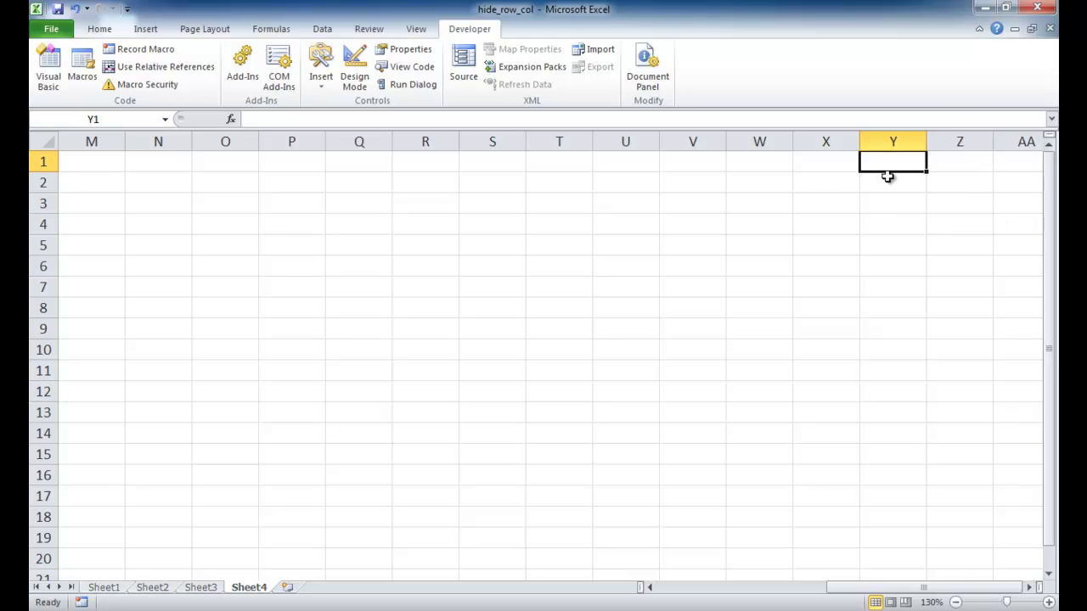
pyautogui.press('Right')
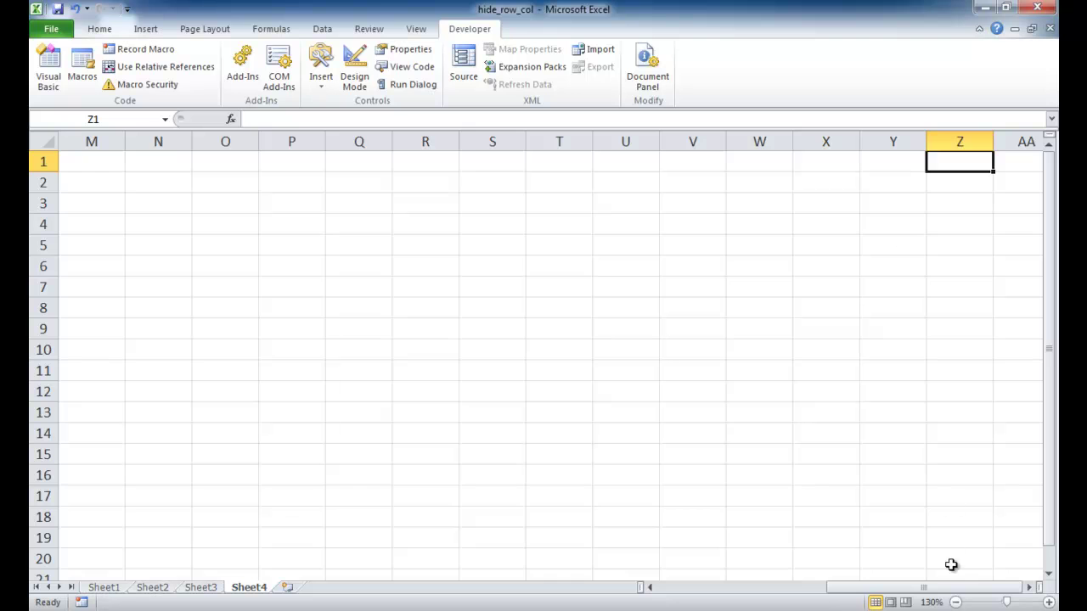
pyautogui.moveTo(955, 587); pyautogui.dragTo(767, 580)
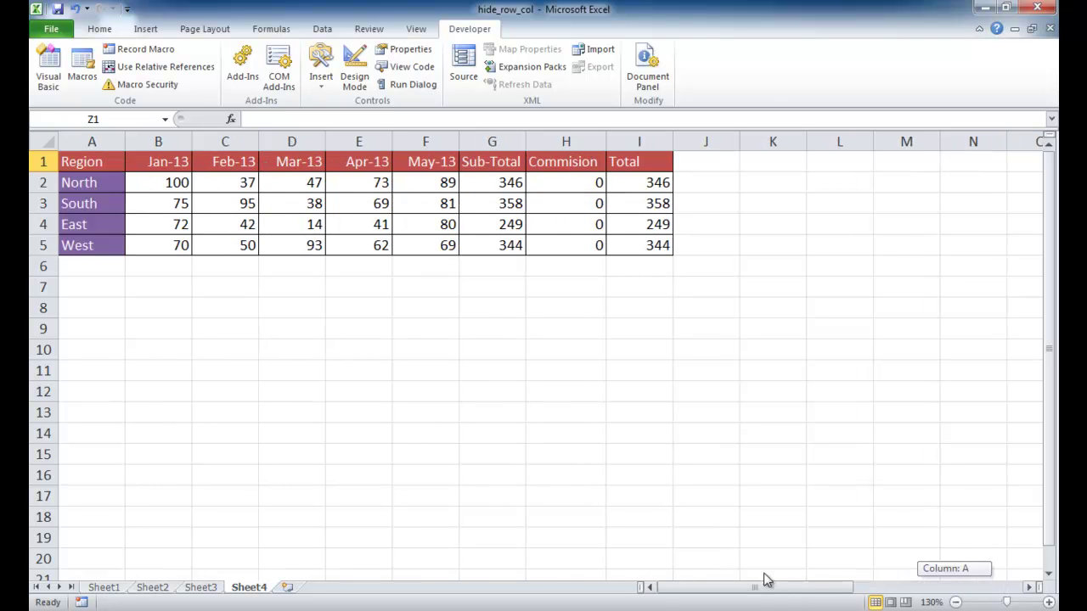
pyautogui.click(1052, 439)
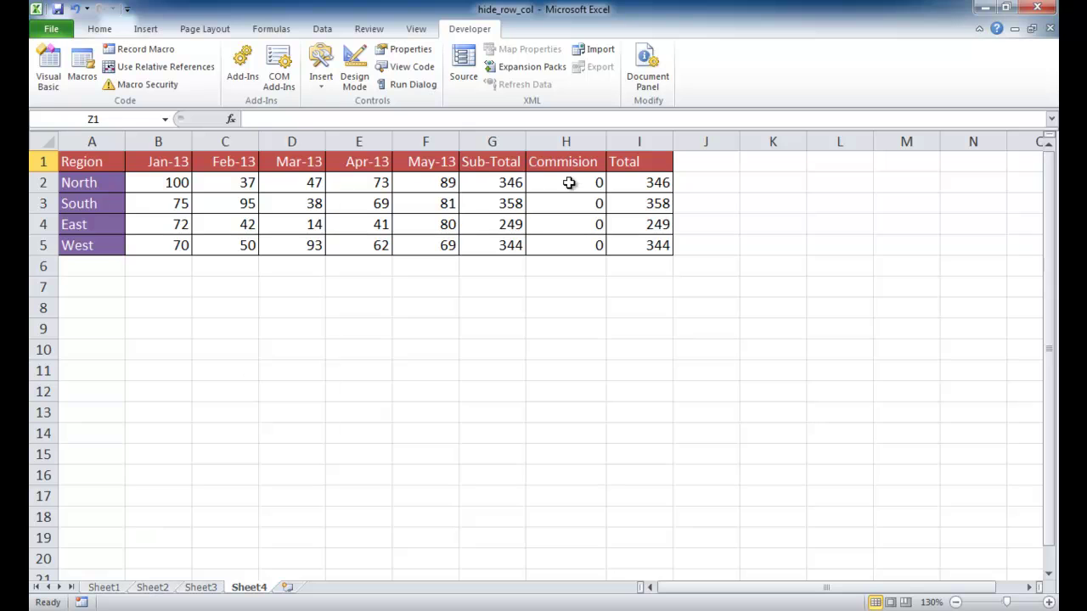
# Inspect the commission formula in H2 and try to reach its referenced cell $A$50 below the table.
pyautogui.click(569, 182)
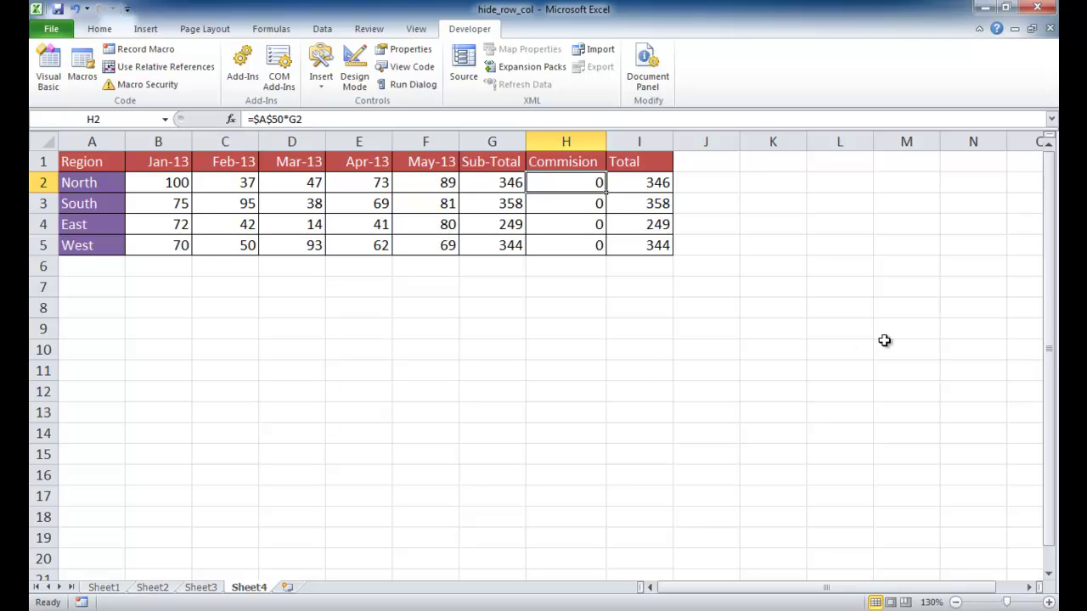
pyautogui.moveTo(1053, 306); pyautogui.dragTo(1051, 400)
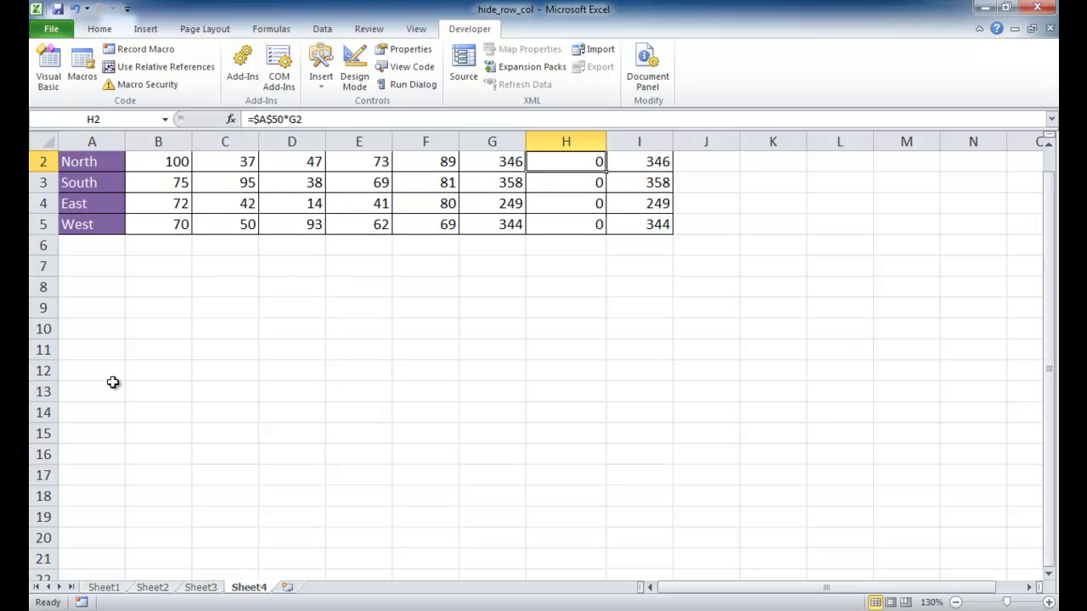
pyautogui.scroll(1, 111, 388)
pyautogui.scroll(-1, 112, 388)
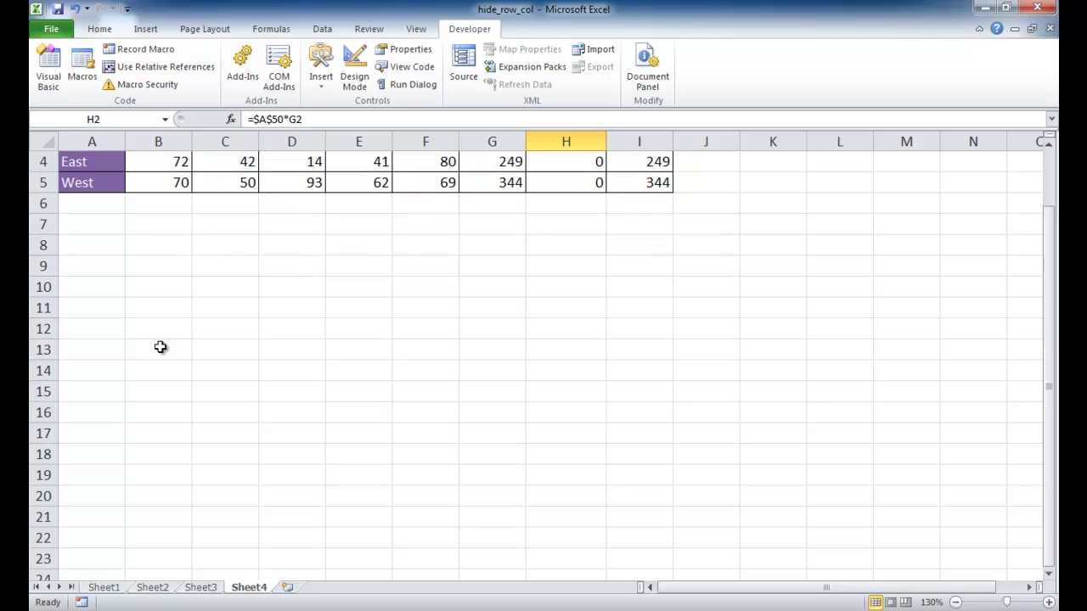
pyautogui.moveTo(1054, 340); pyautogui.dragTo(1053, 316)
# Go to cell A50 by its reference, enter .10 as the commission rate and select H2 to check its commission formula.
pyautogui.click(118, 122)
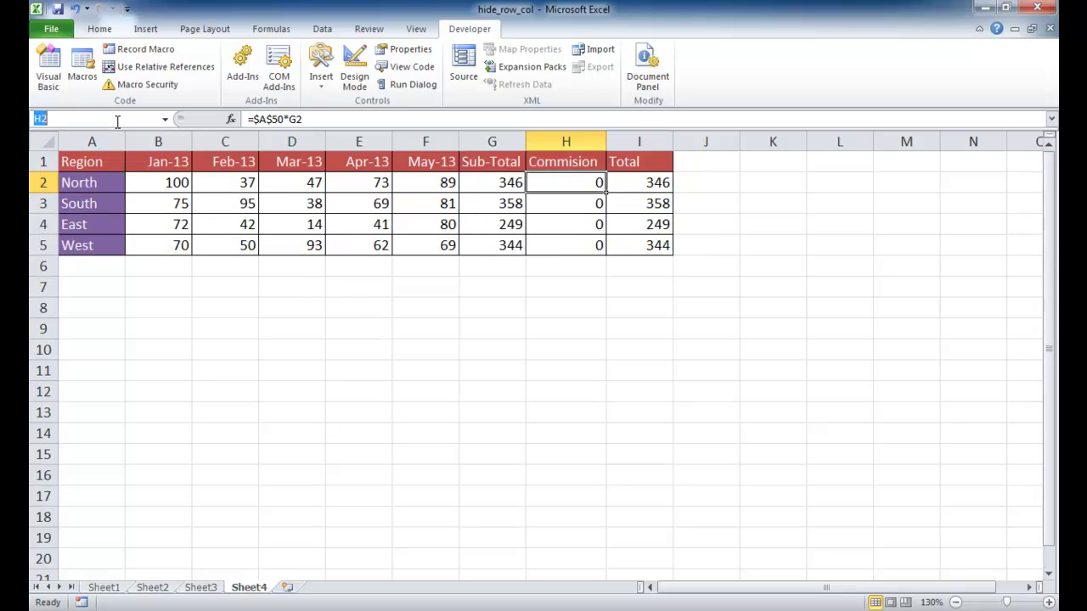
pyautogui.write('a50')
pyautogui.press('Return')
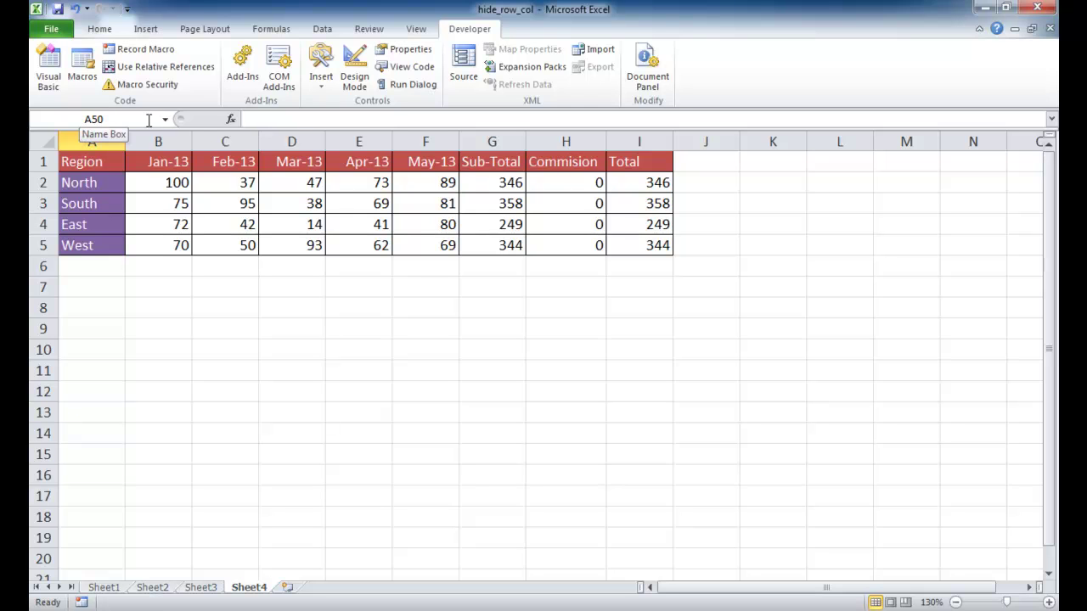
pyautogui.click(258, 119)
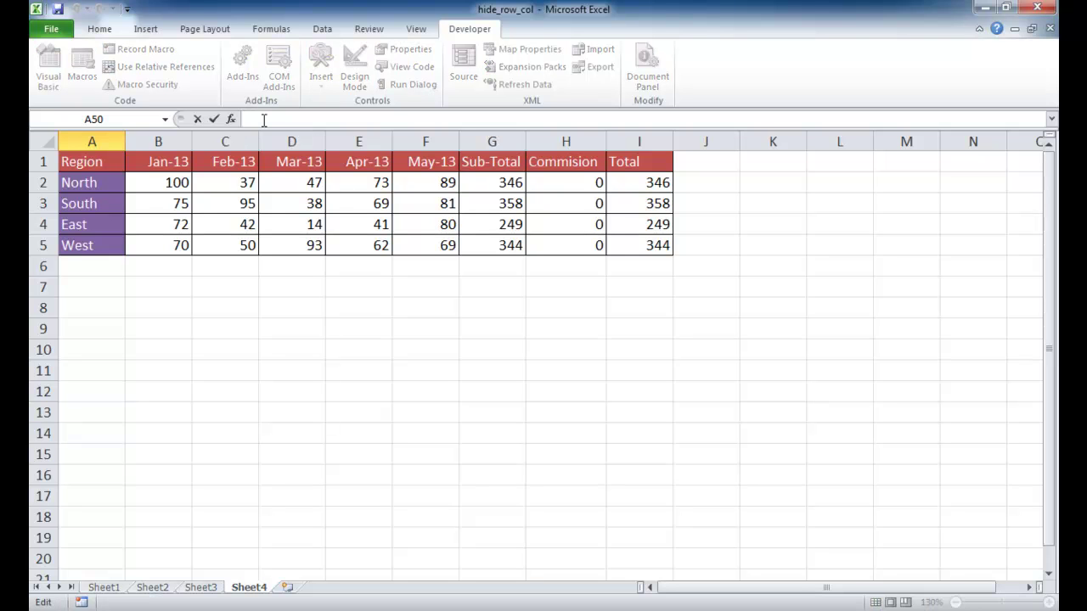
pyautogui.write('.10')
pyautogui.press('Return')
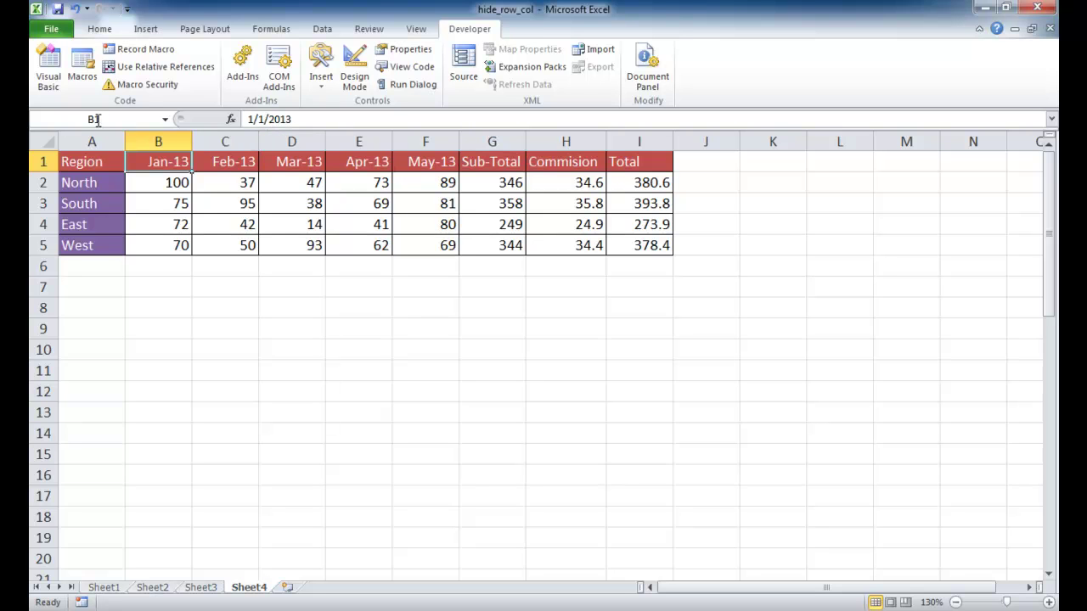
pyautogui.click(578, 188)
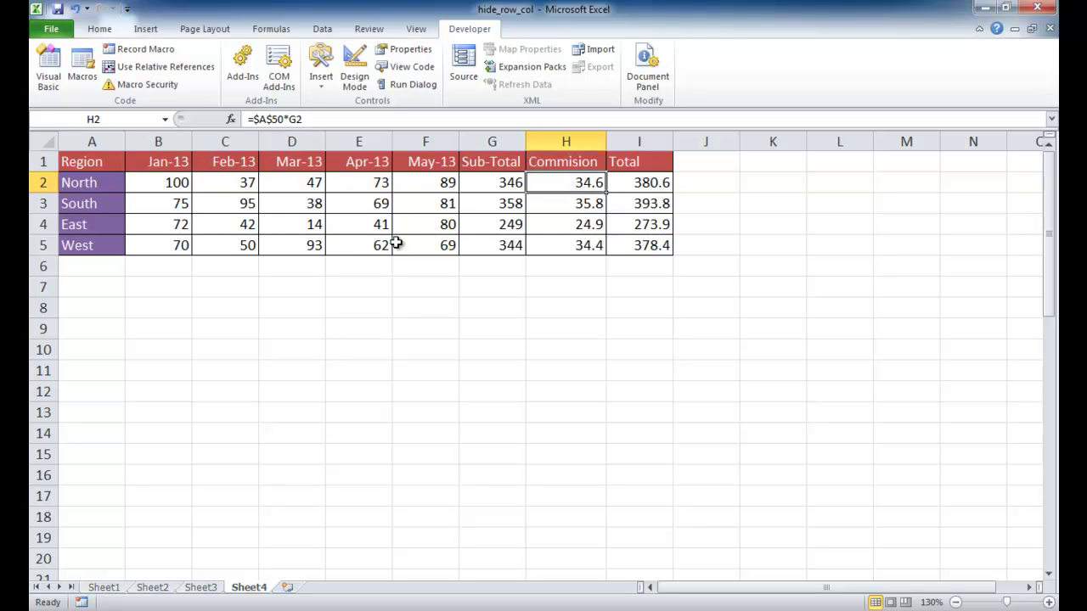
# Unhide the hidden columns after column J on Sheet3.
pyautogui.click(215, 589)
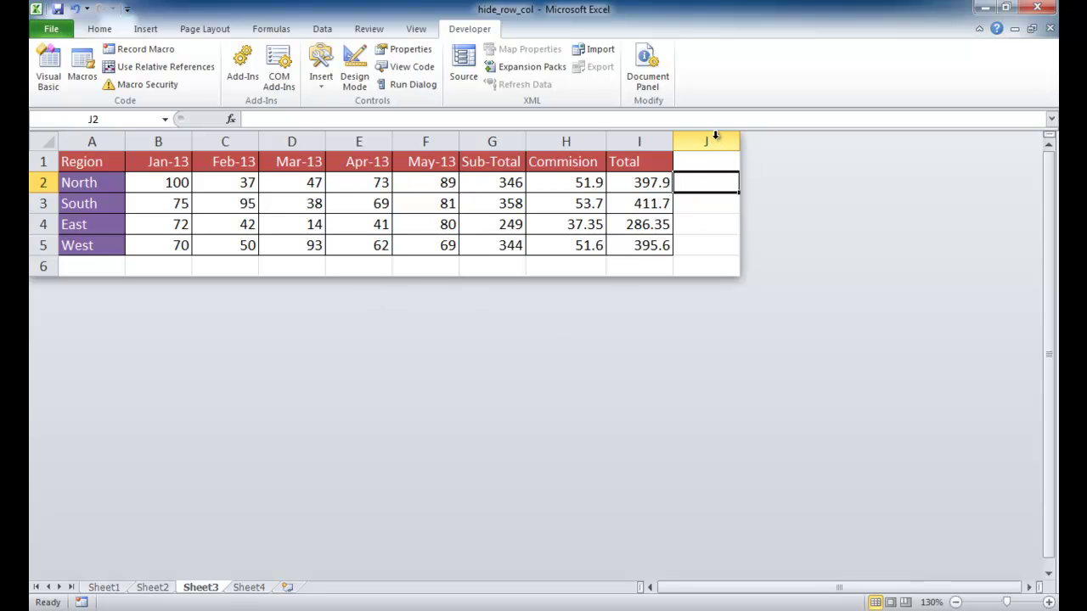
pyautogui.click(715, 137)
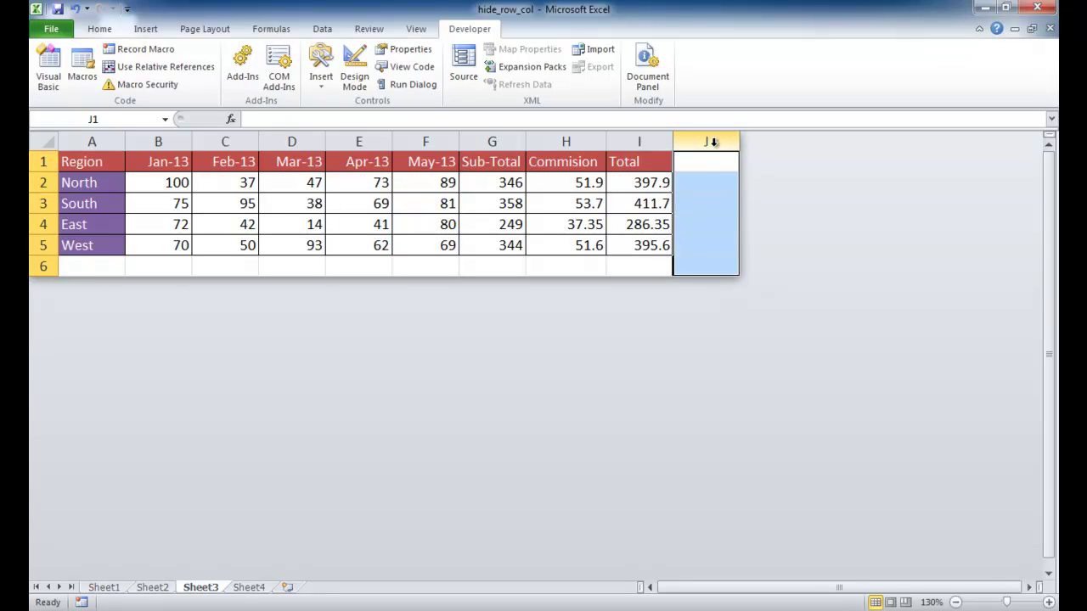
pyautogui.moveTo(714, 140); pyautogui.dragTo(717, 140)
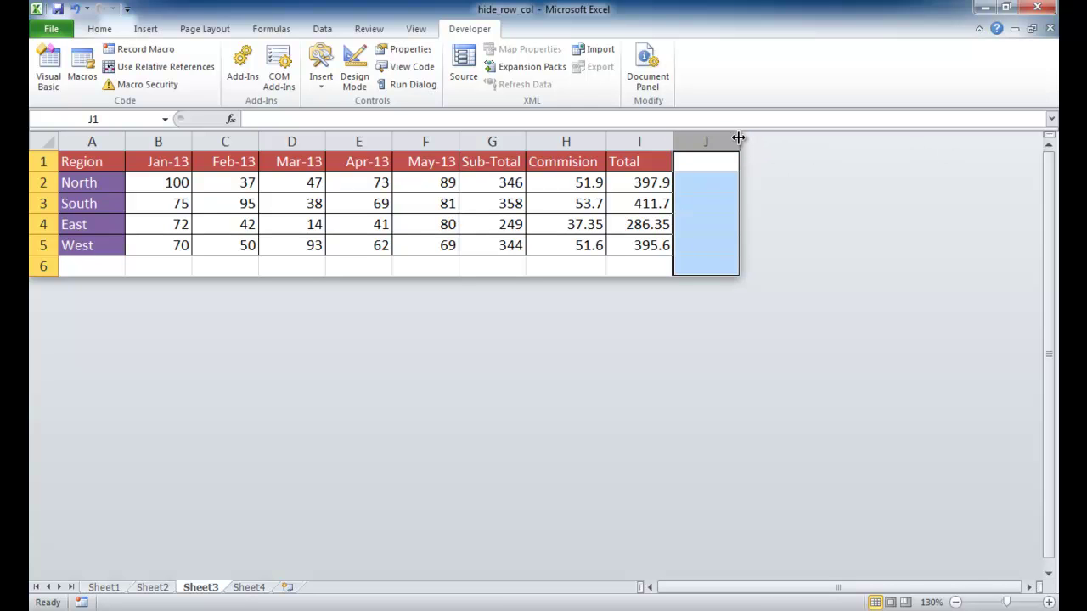
pyautogui.rightClick(720, 149)
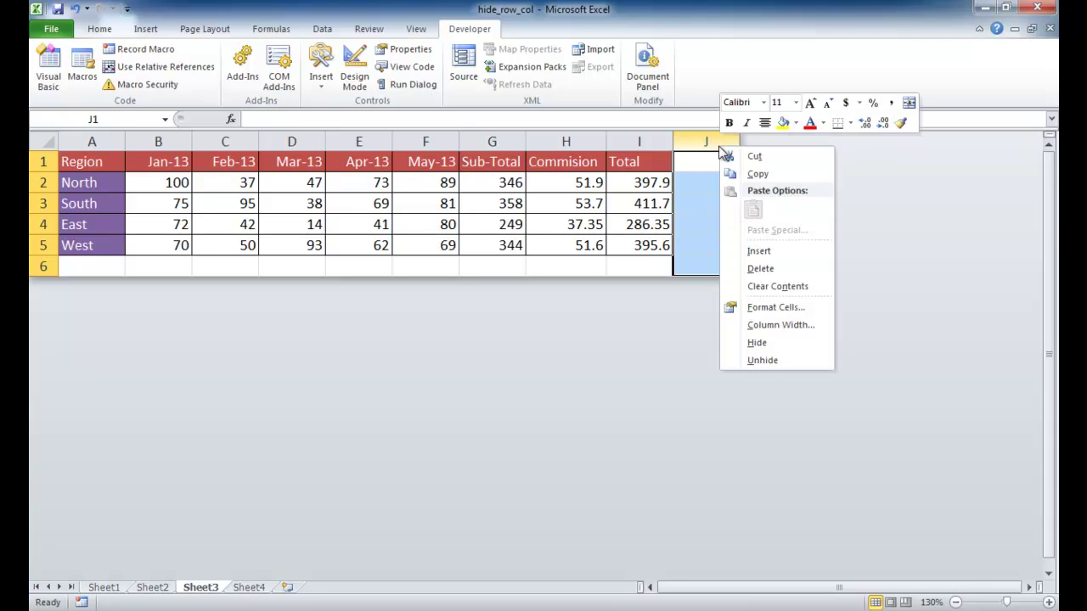
pyautogui.click(793, 362)
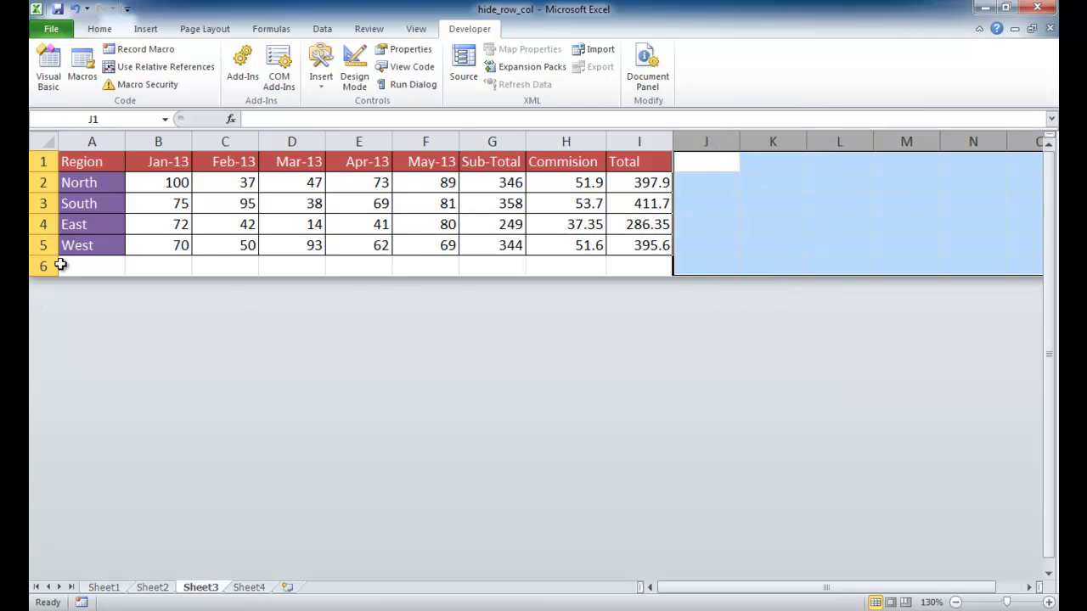
# Unhide the hidden rows below row 6 on Sheet3, selecting from row 5 downward, and clear the selection by choosing A8.
pyautogui.moveTo(41, 245); pyautogui.dragTo(43, 342)
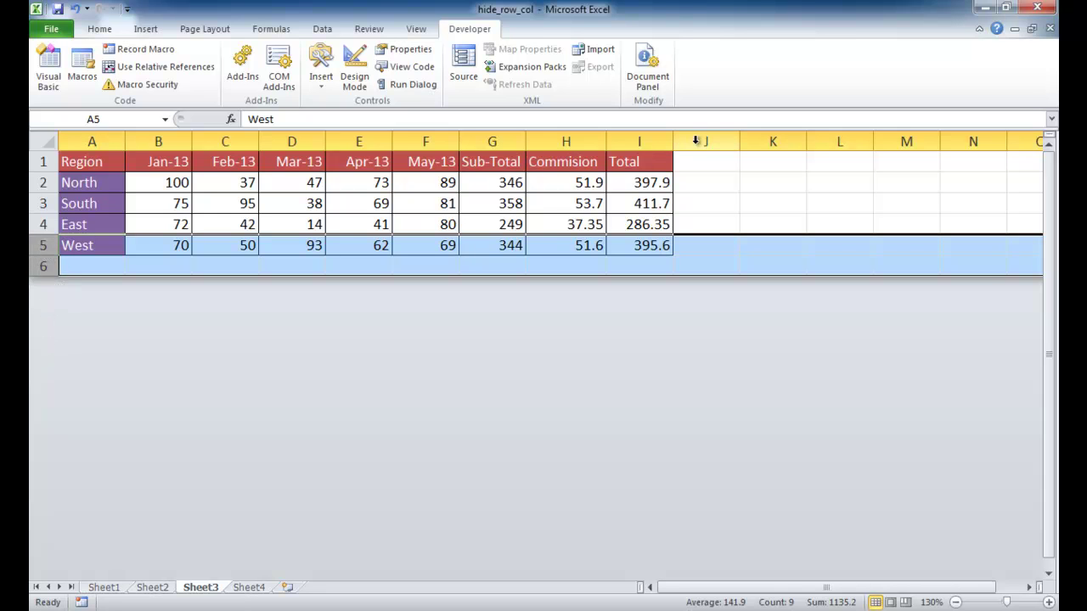
pyautogui.moveTo(38, 245); pyautogui.dragTo(43, 309)
pyautogui.rightClick(38, 267)
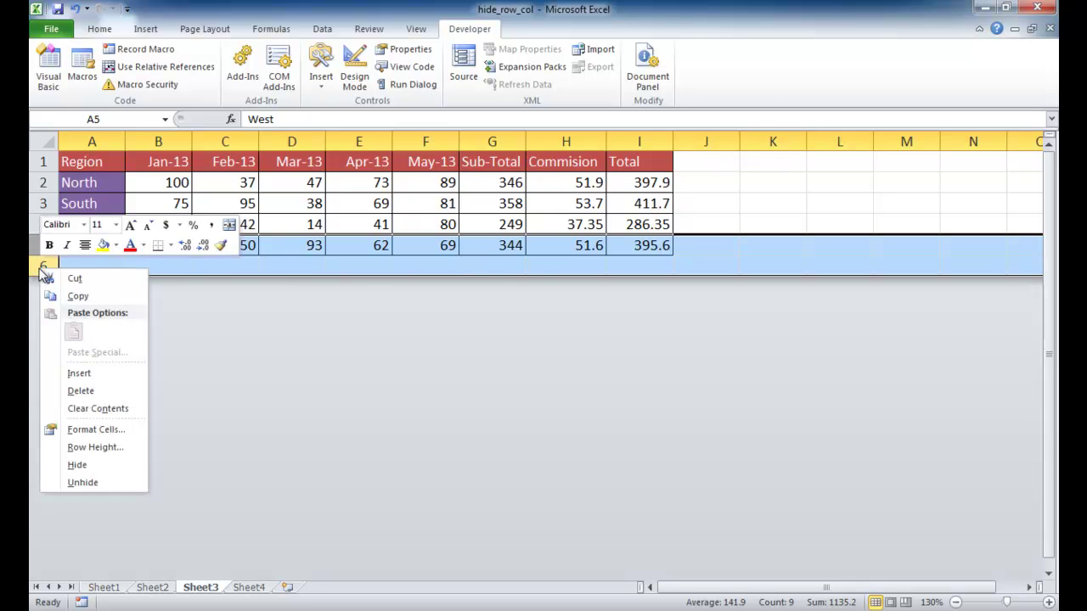
pyautogui.click(109, 484)
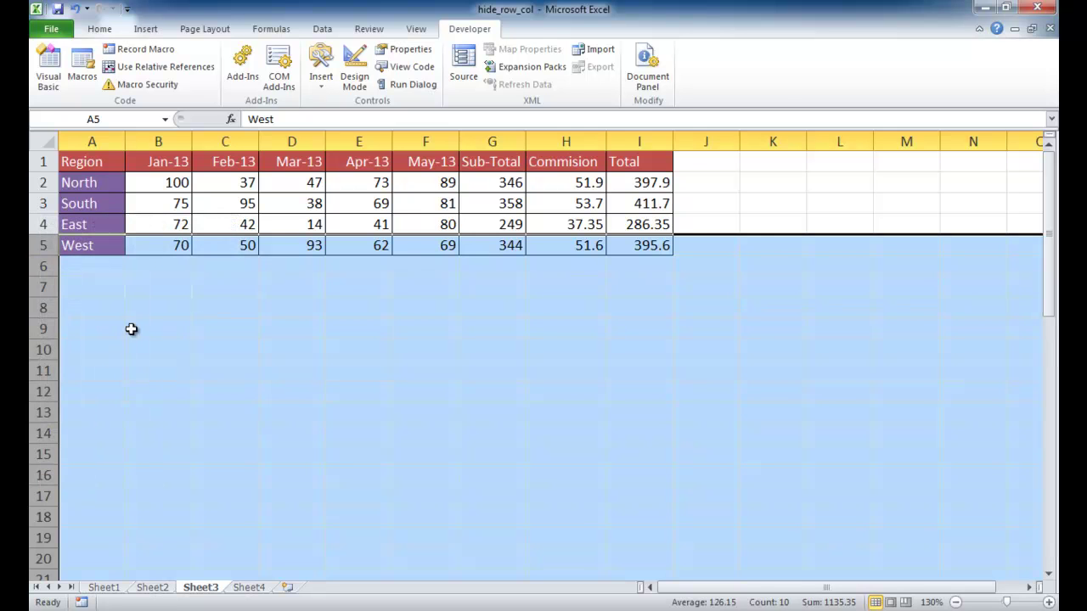
pyautogui.click(111, 315)
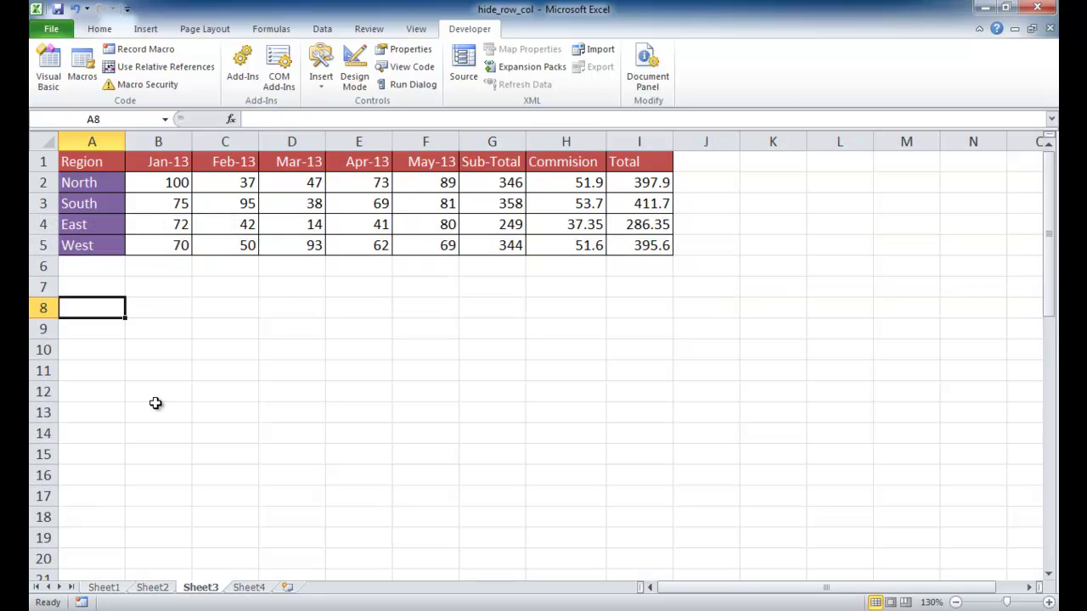